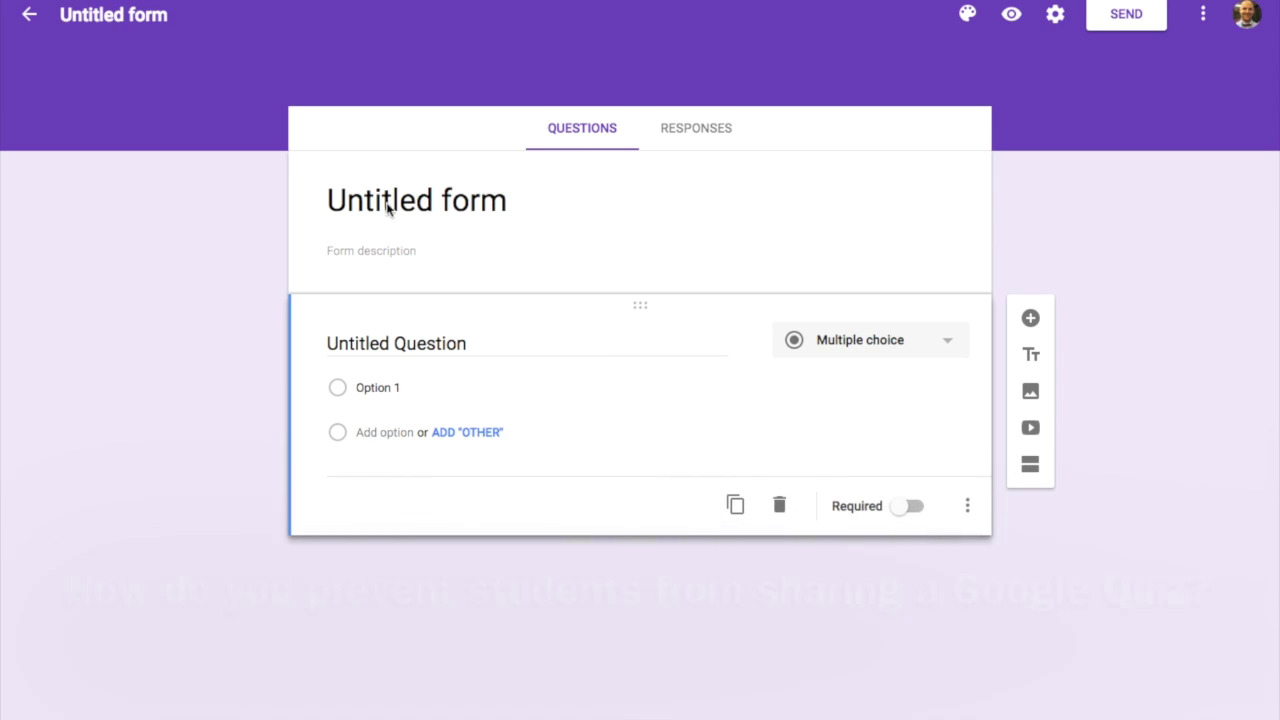
Step: Replace 'Untitled form' with the pasted title 'How do you prevent students from sharing a Google quiz?'
click(372, 201)
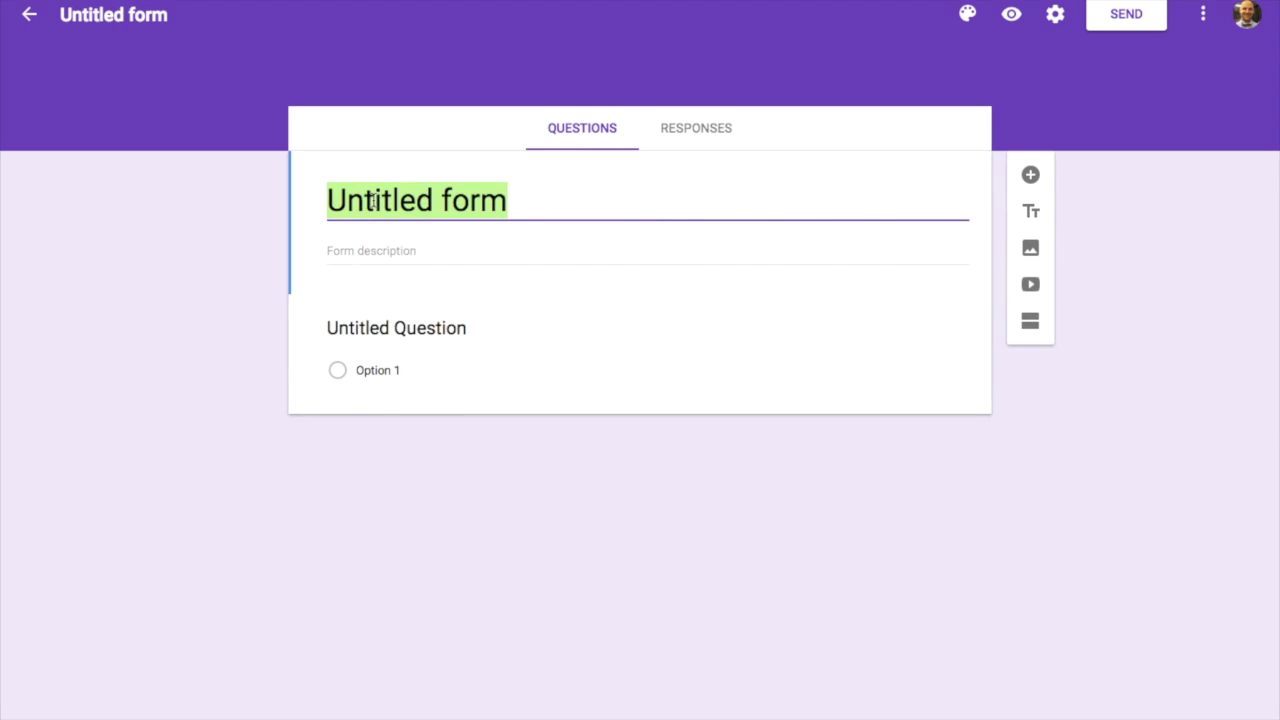
text(How do you prevent students from sharing a Google quiz?)
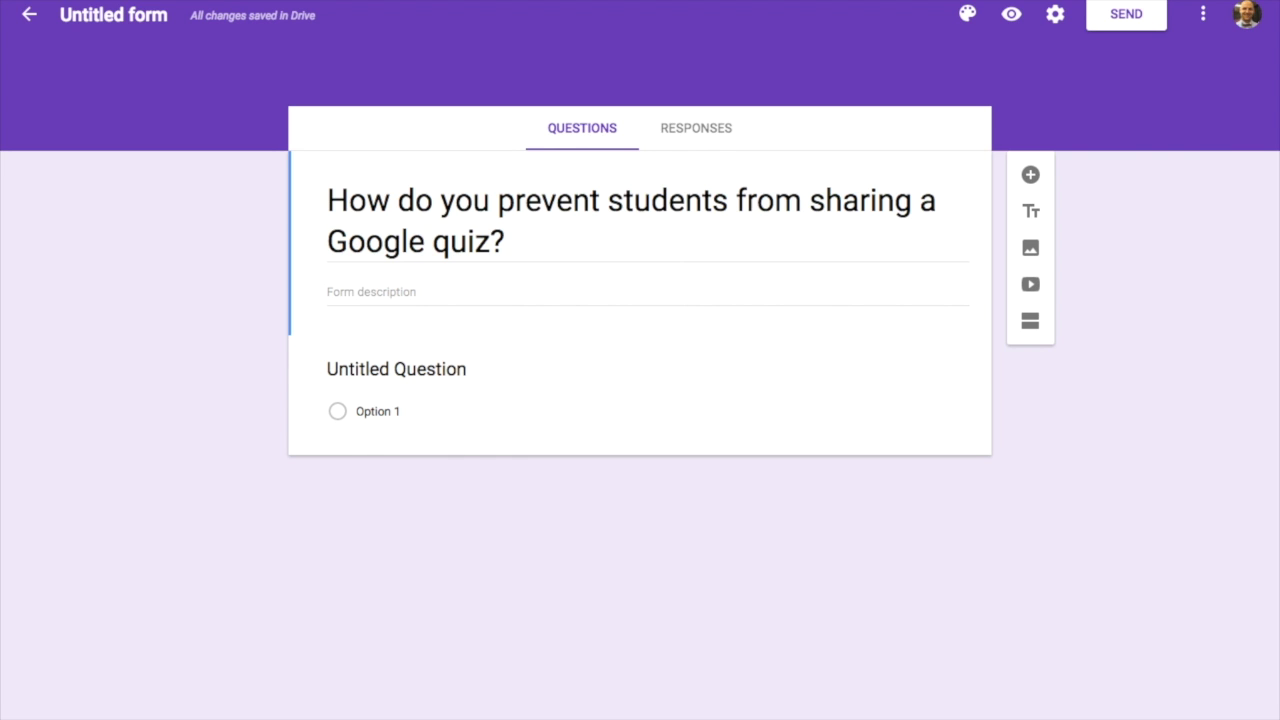
Step: Paste 'why this is a problem for you' into the form description field
click(384, 292)
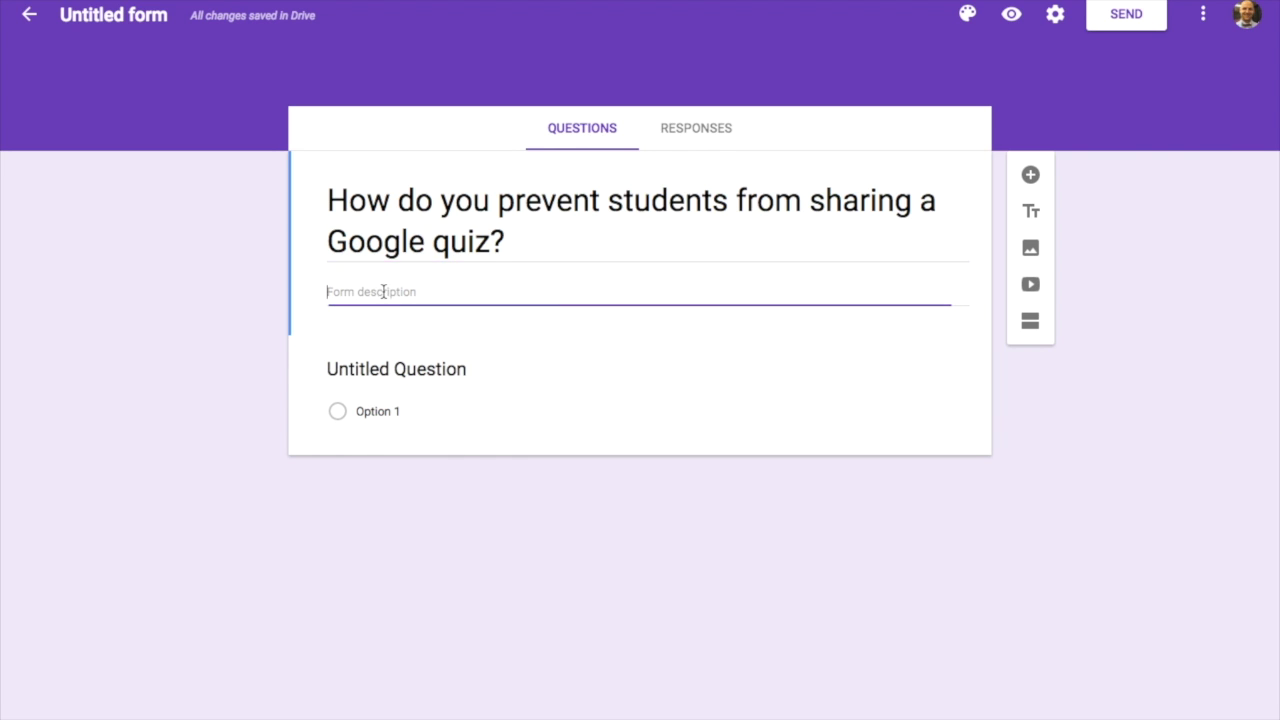
text(why this is a problem for you)
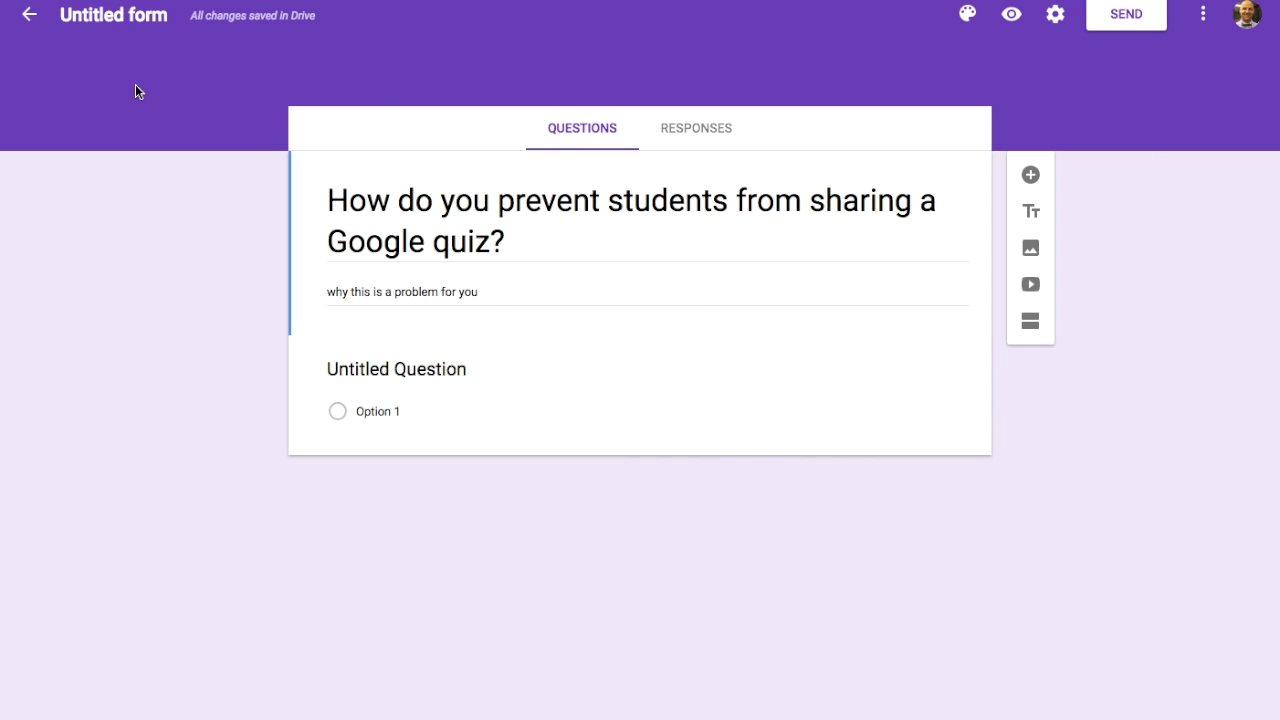
click(127, 17)
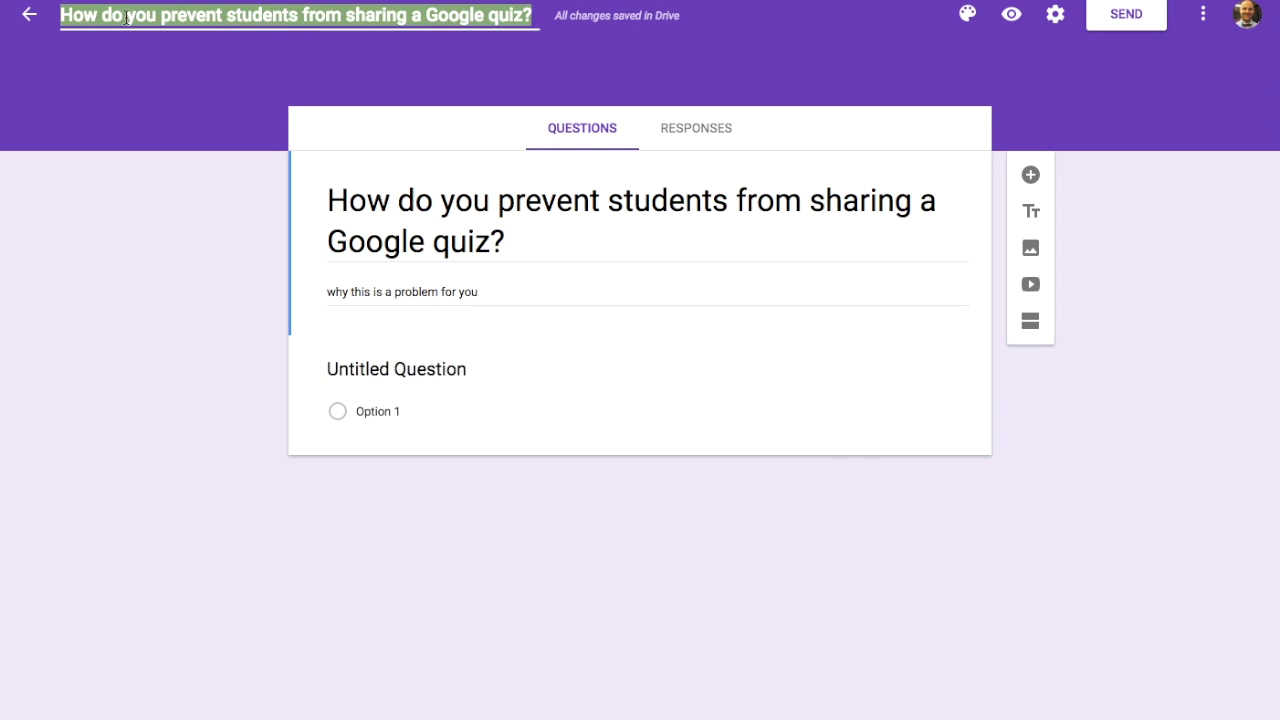
click(517, 230)
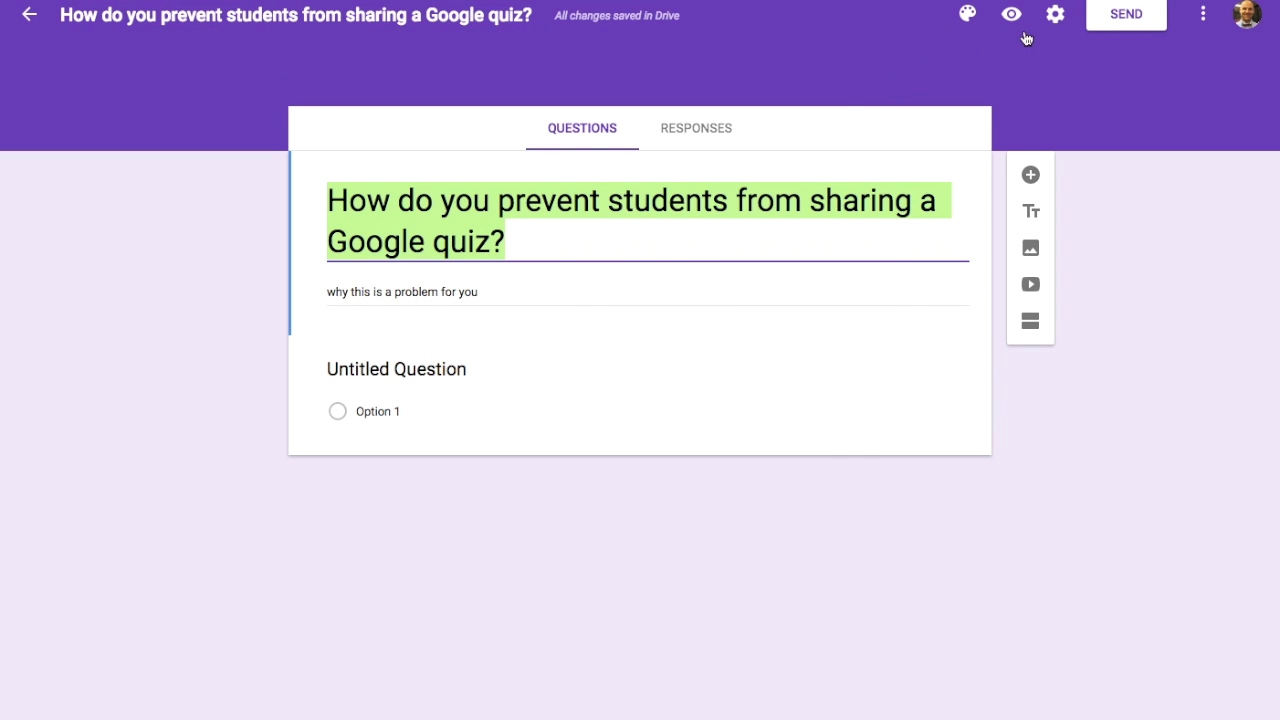
click(1052, 17)
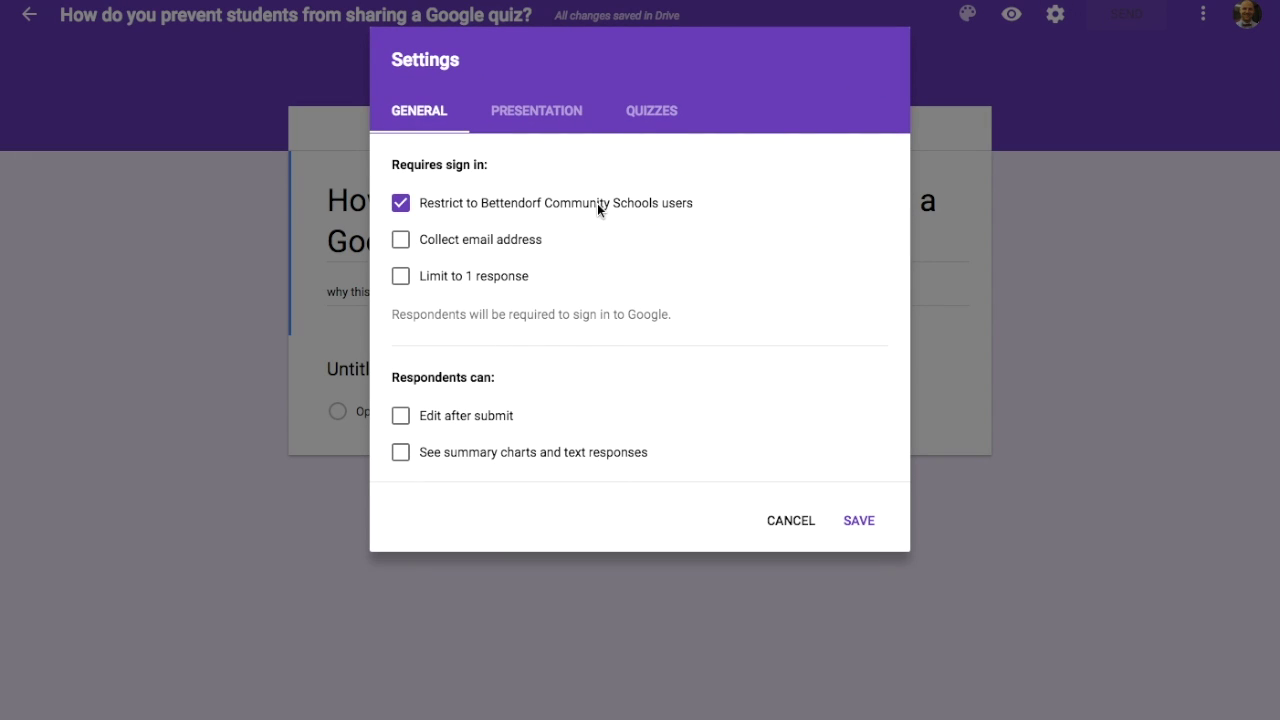
click(569, 110)
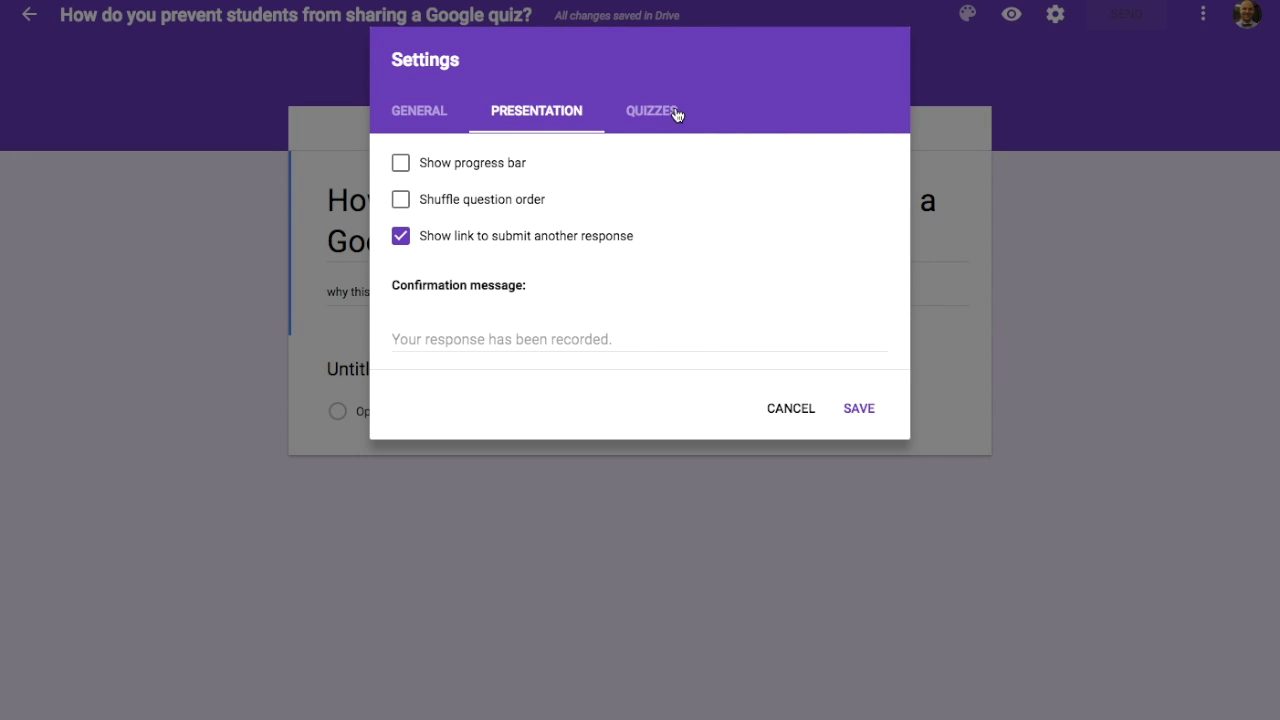
click(793, 408)
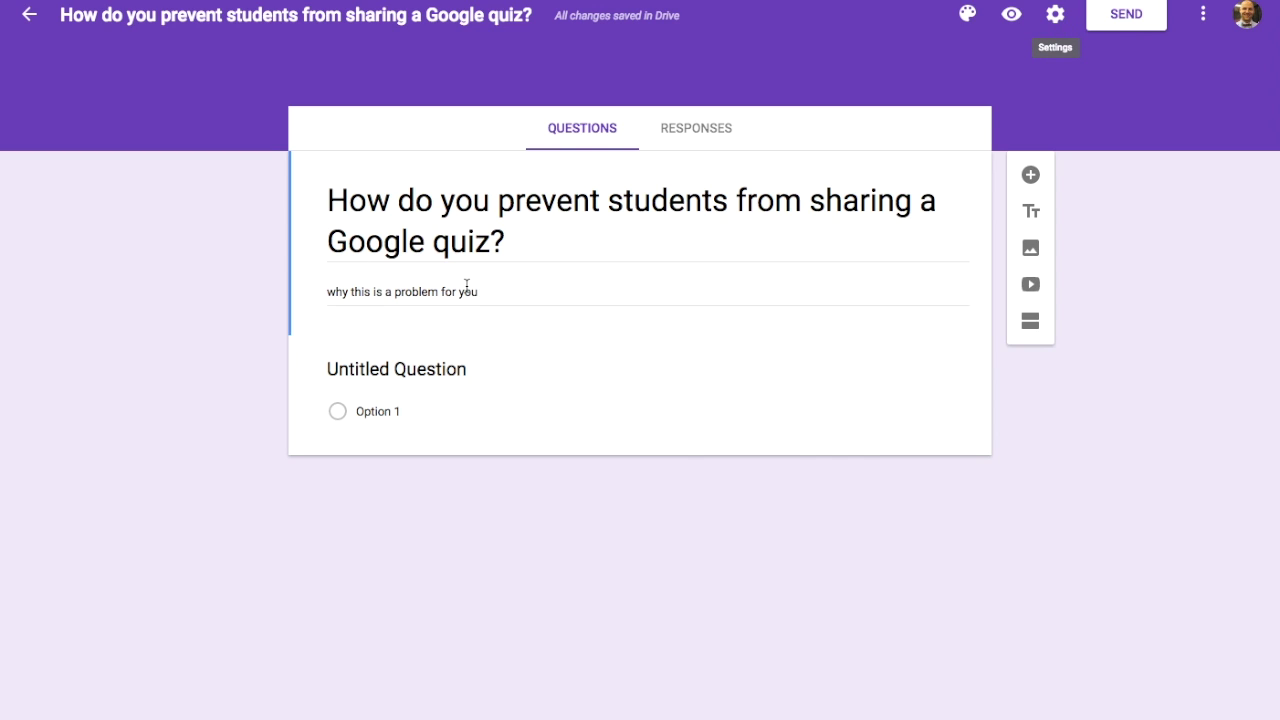
click(1055, 14)
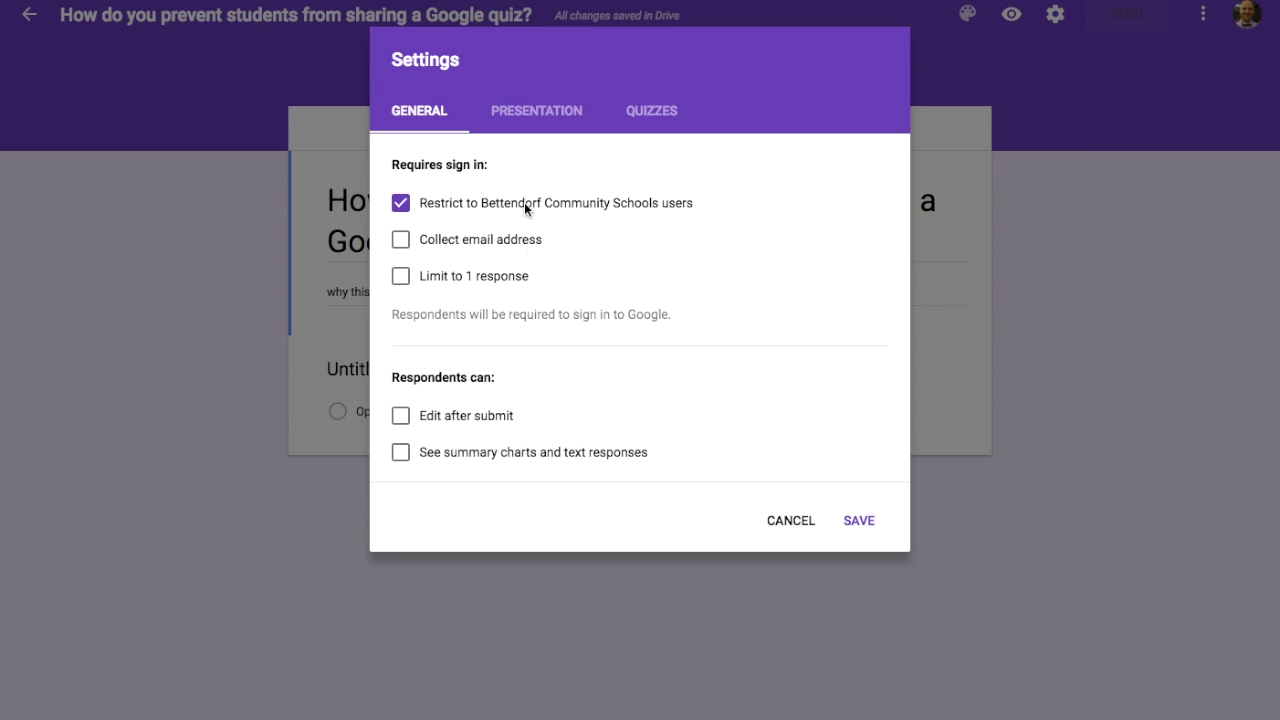
click(526, 110)
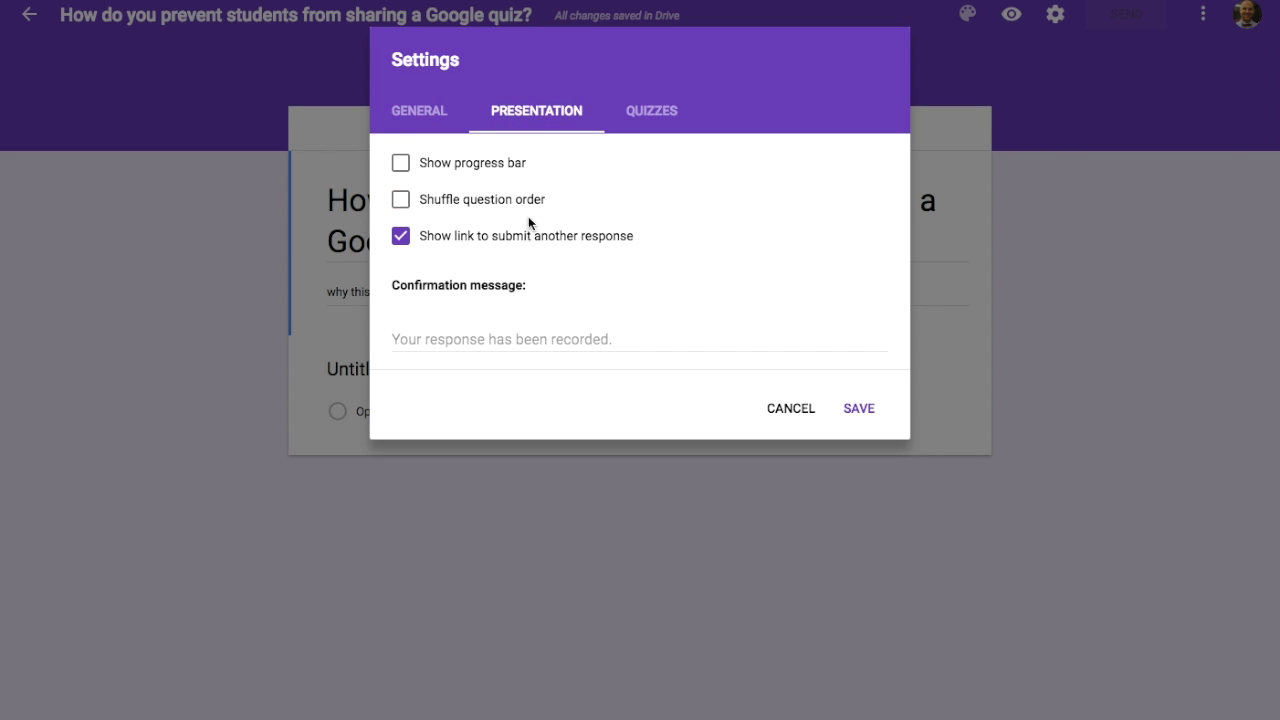
click(400, 200)
click(651, 118)
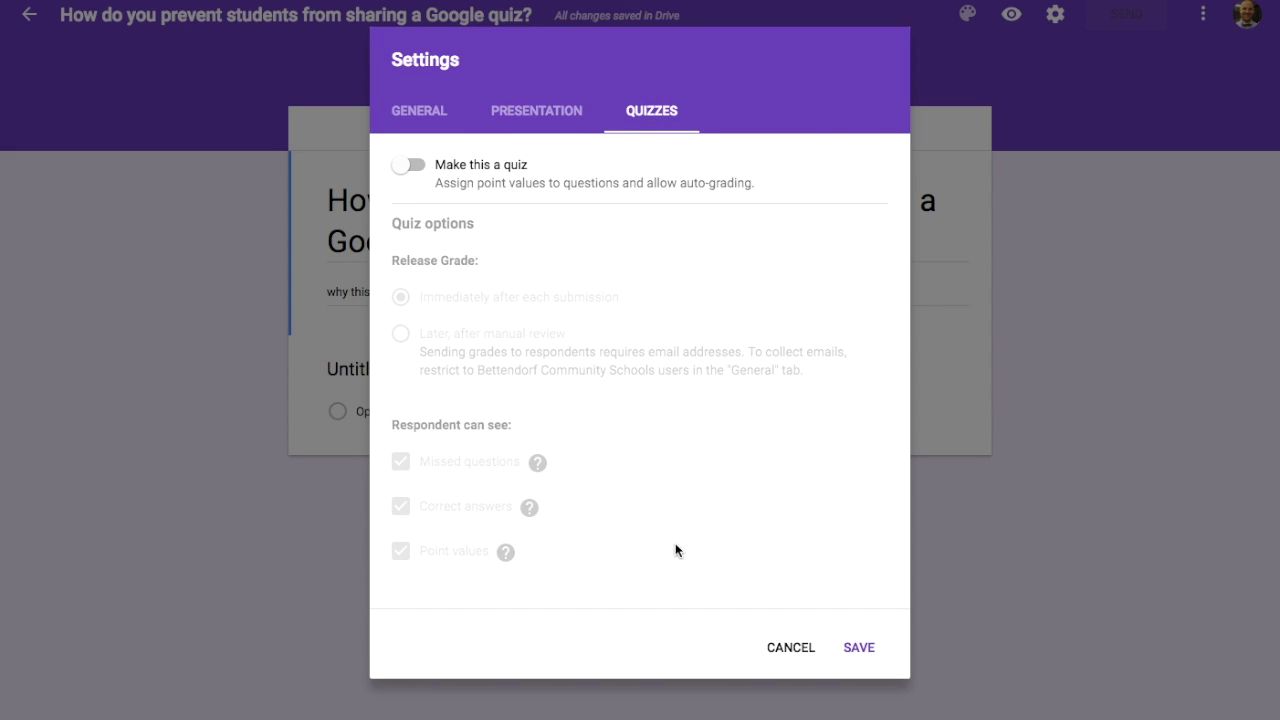
click(780, 652)
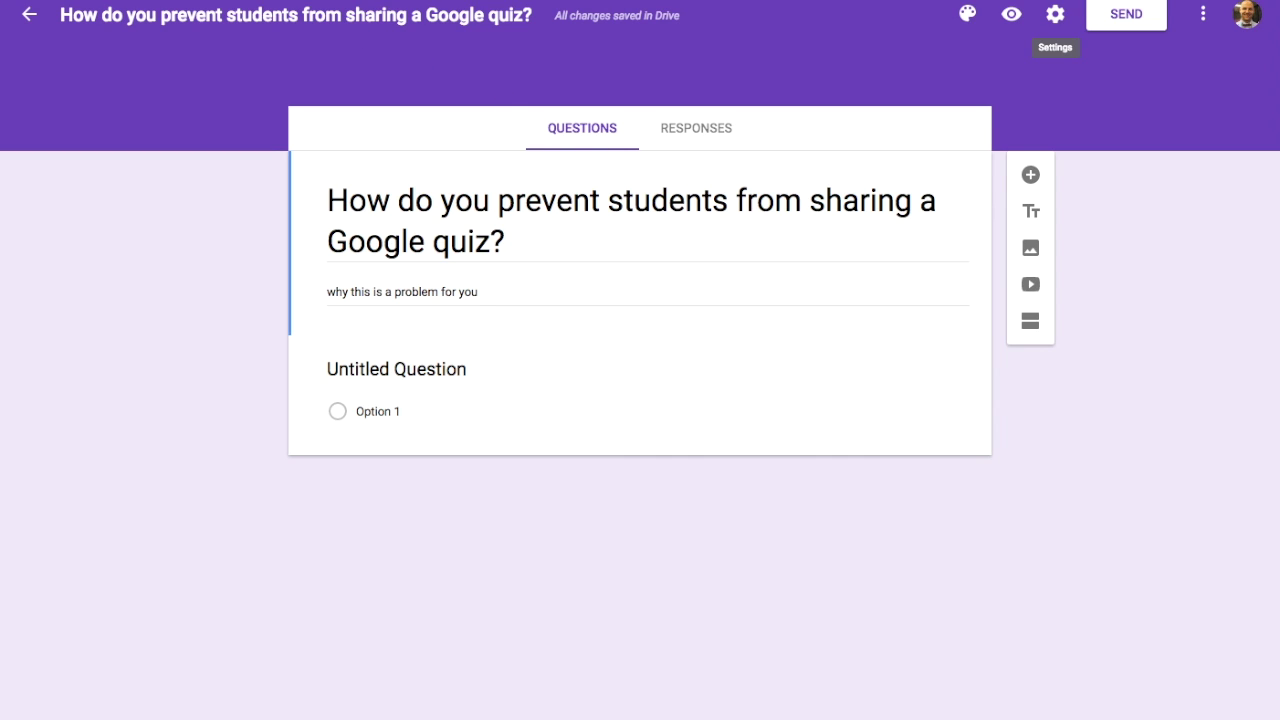
Step: Pick the lime green swatch from the theme palette
click(967, 14)
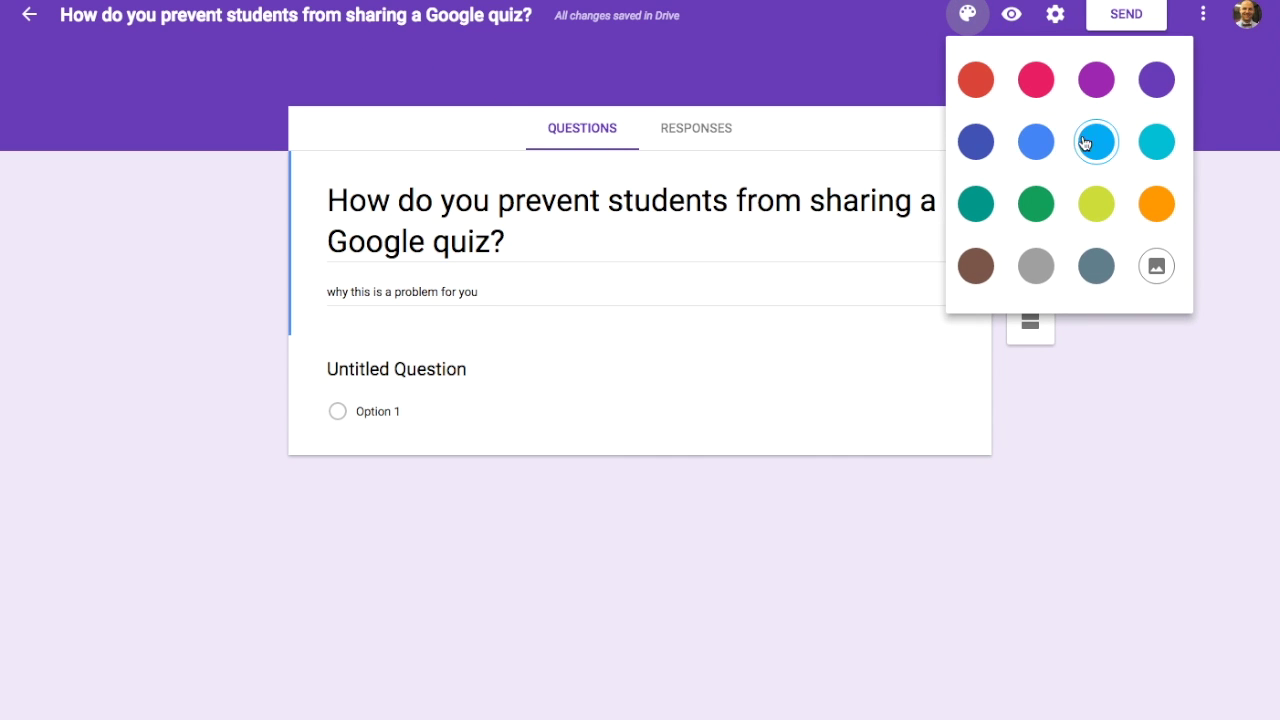
click(1096, 203)
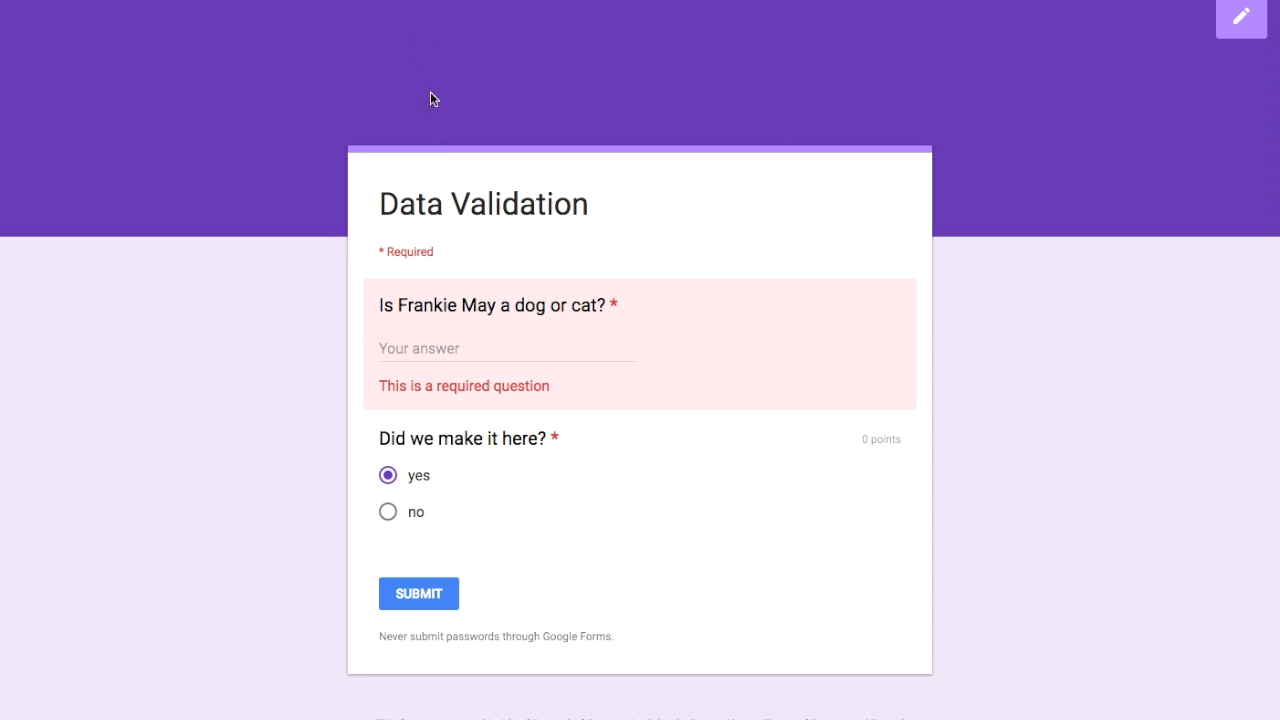
click(214, 2)
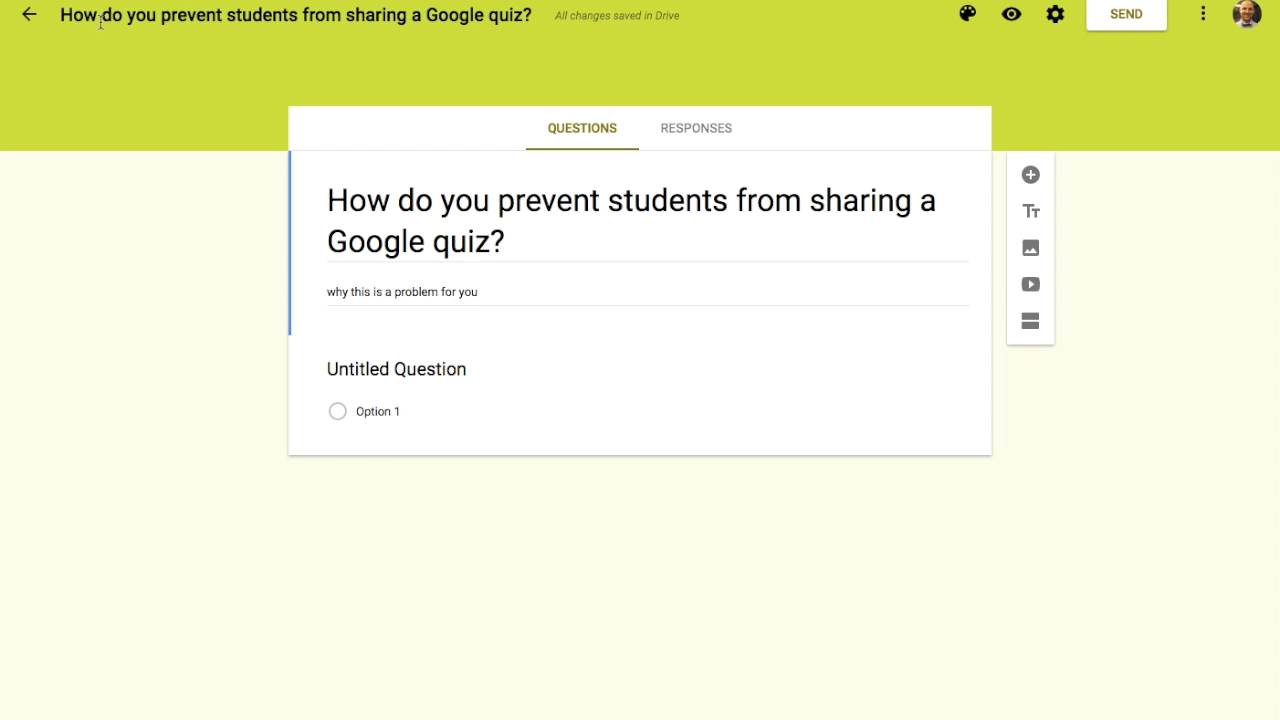
click(31, 20)
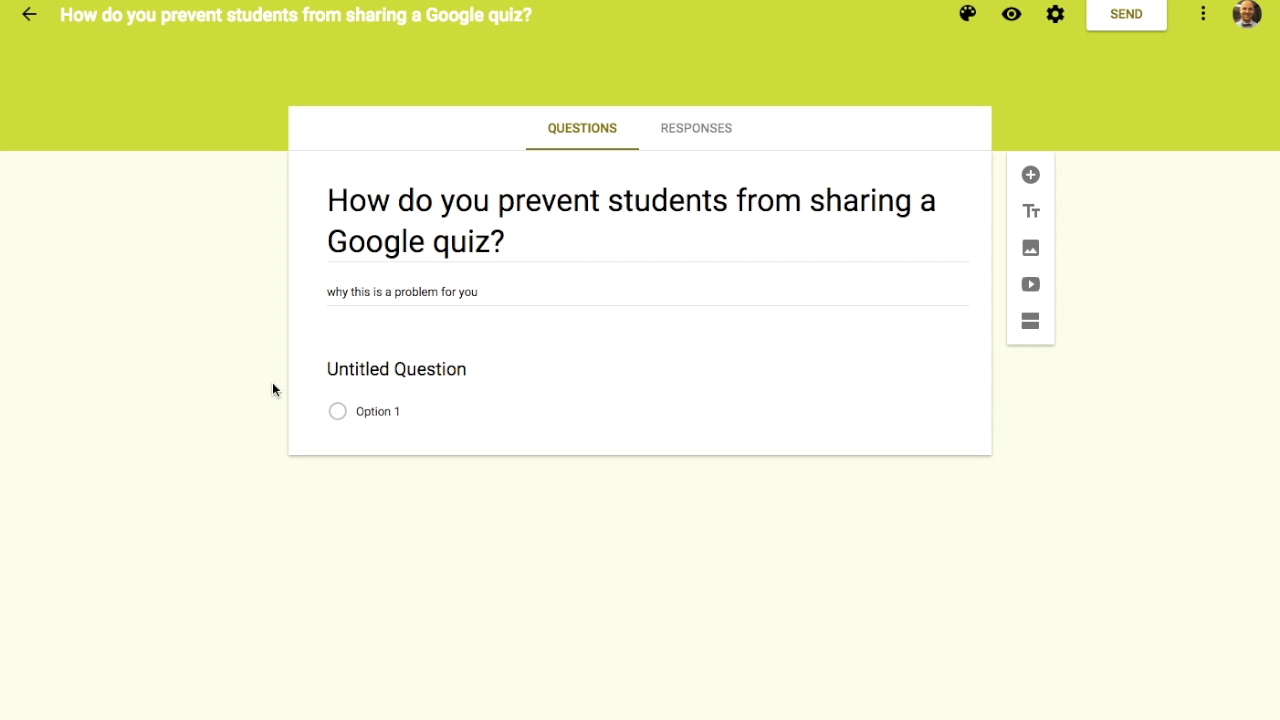
click(335, 410)
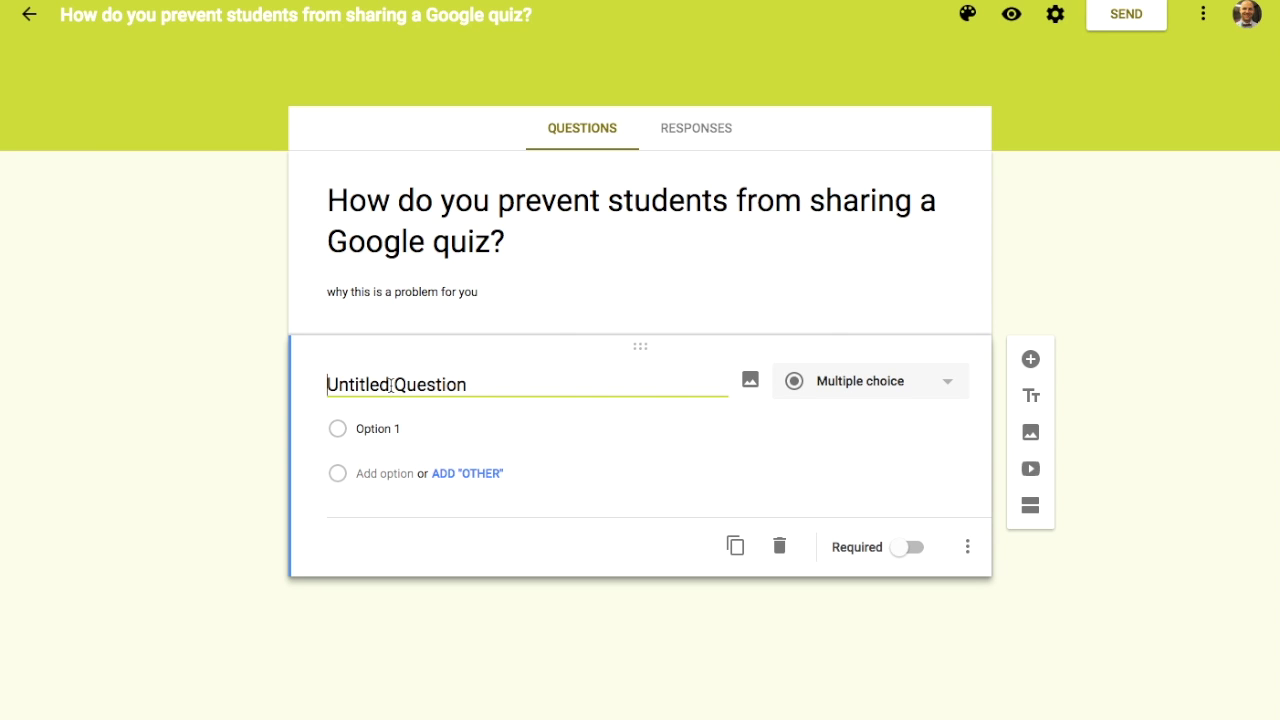
Step: Retitle the placeholder question 'What animal is Frankie May?'
drag(477, 384, 329, 383)
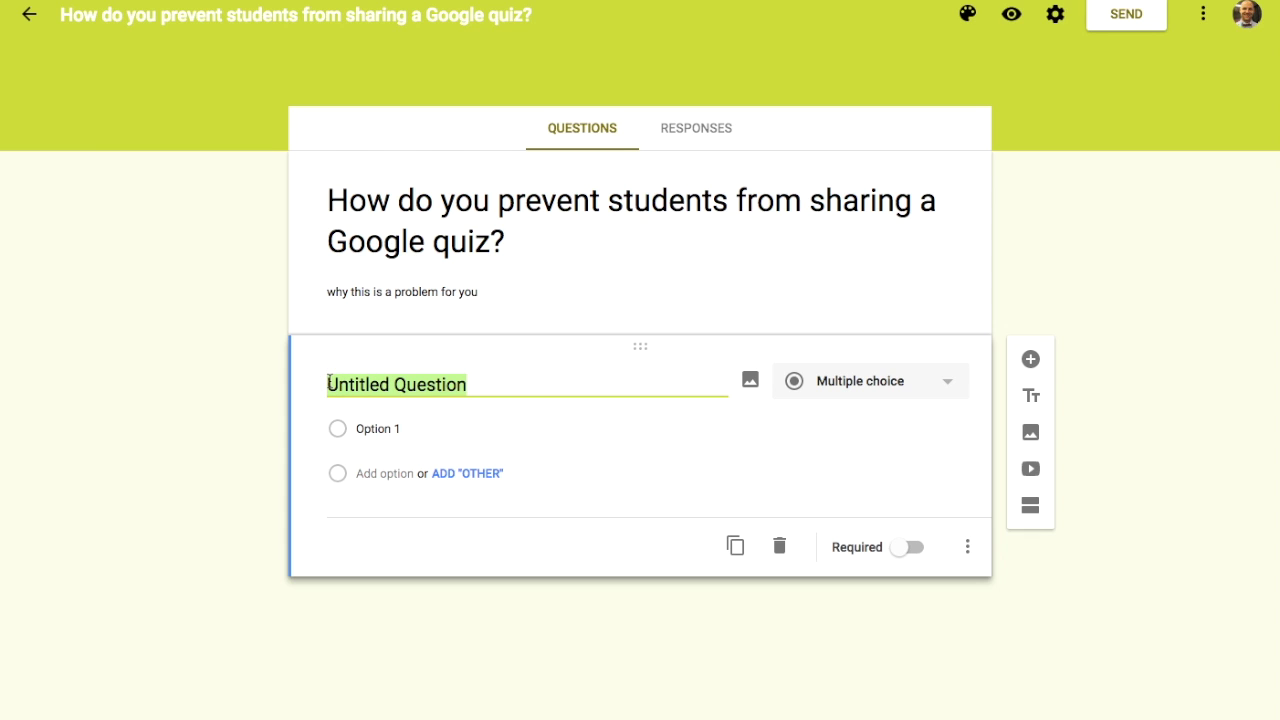
key(BackSpace)
text(What animal is Frn)
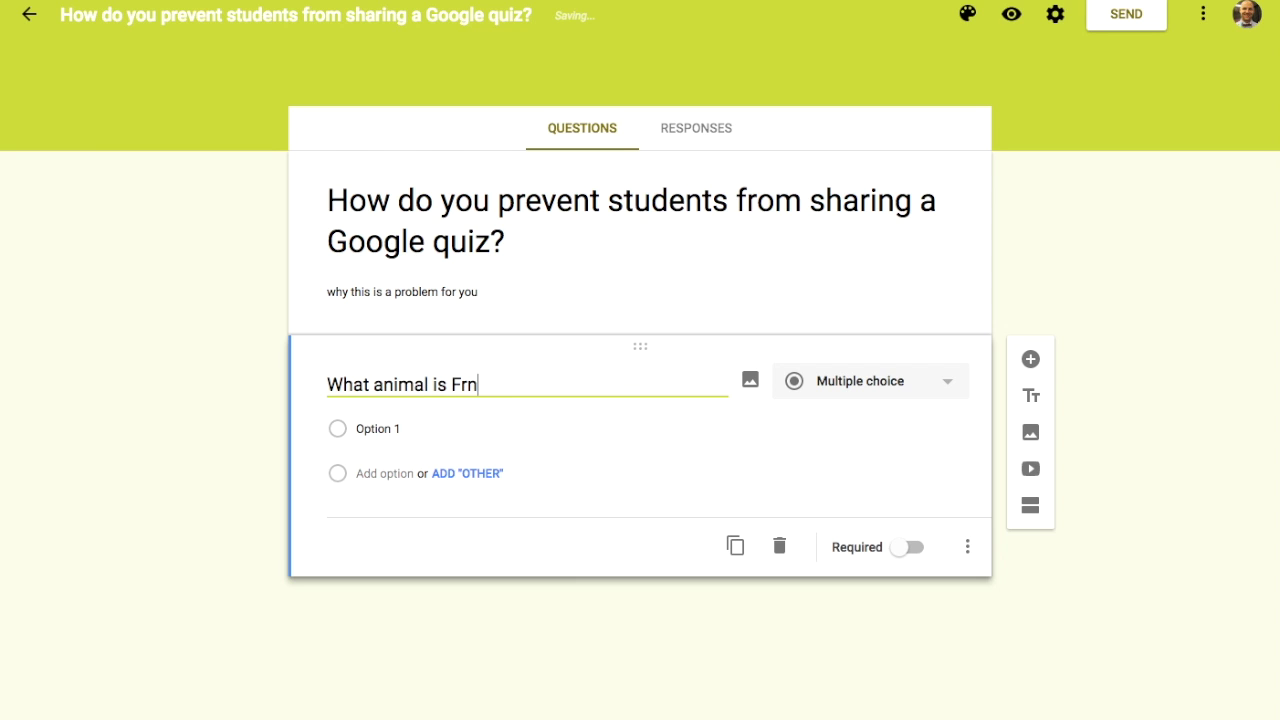
key(BackSpace)
text(ankie May?)
Step: Fill in the answer options dog, cat, bird and monkey
click(388, 429)
text(dog)
key(Tab)
key(Tab)
text(cat)
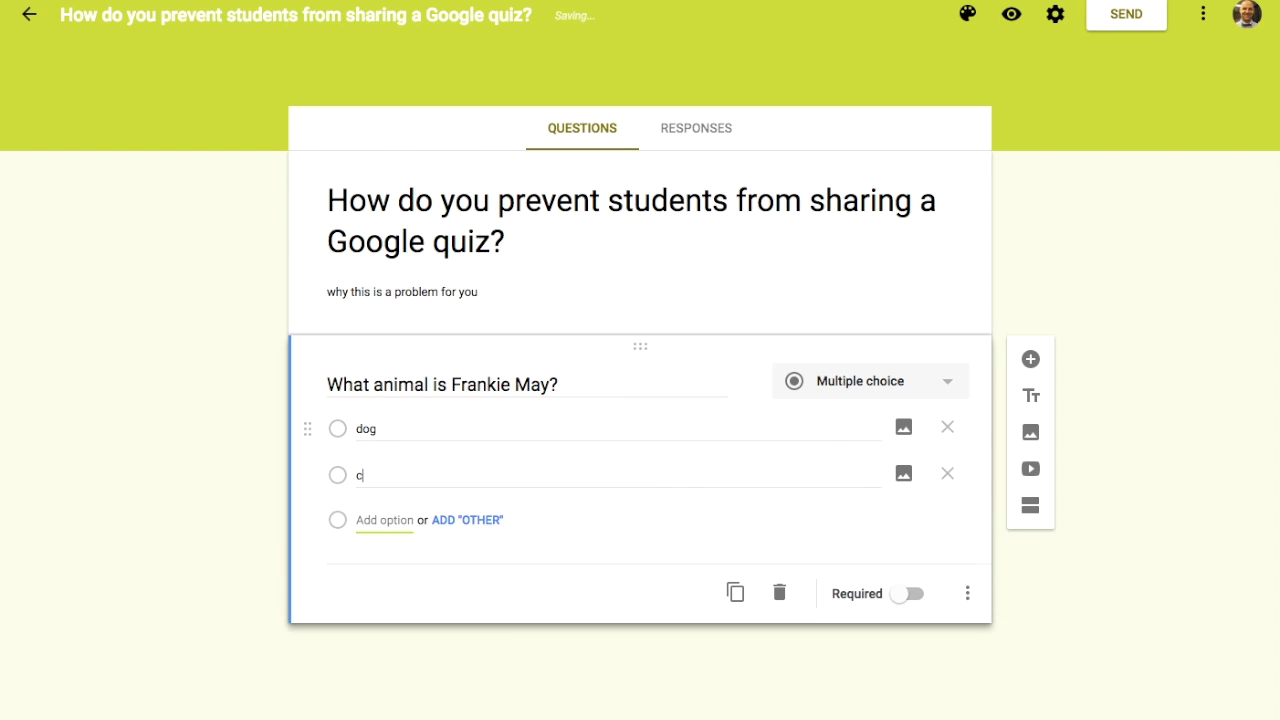
key(Tab)
key(Tab)
key(Tab)
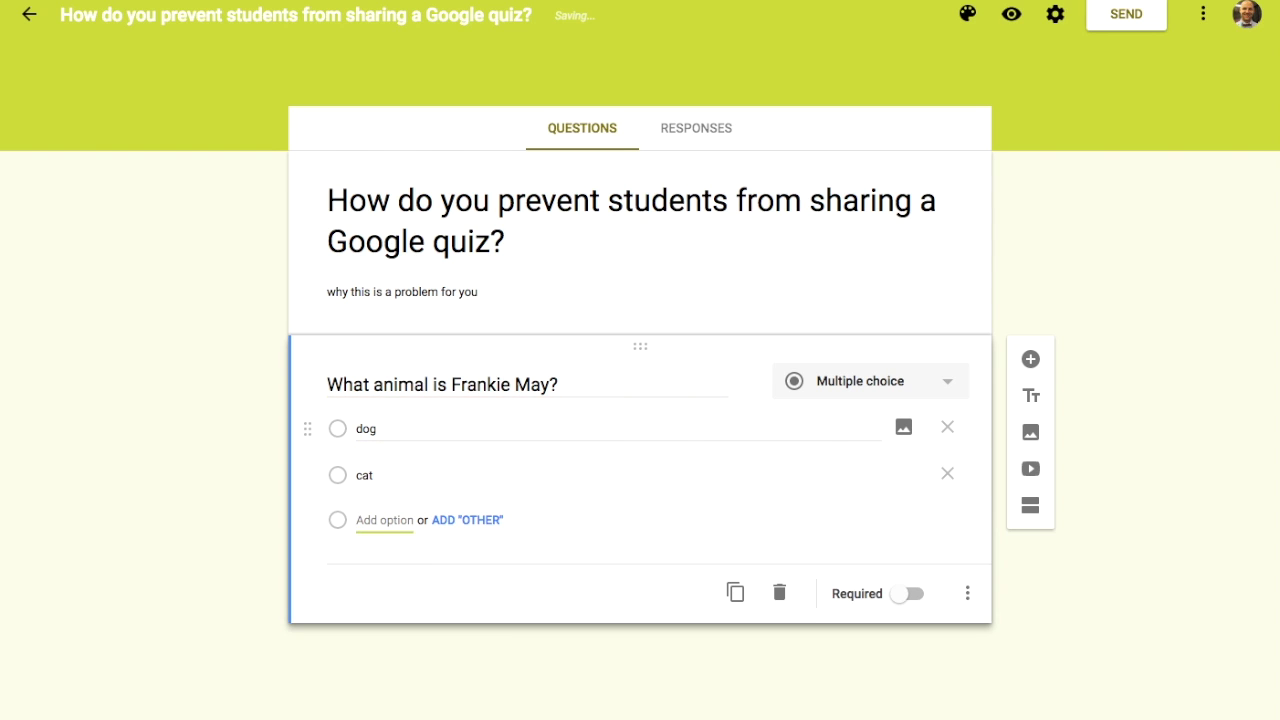
text(bird)
key(Tab)
key(Tab)
key(Tab)
text(monkey)
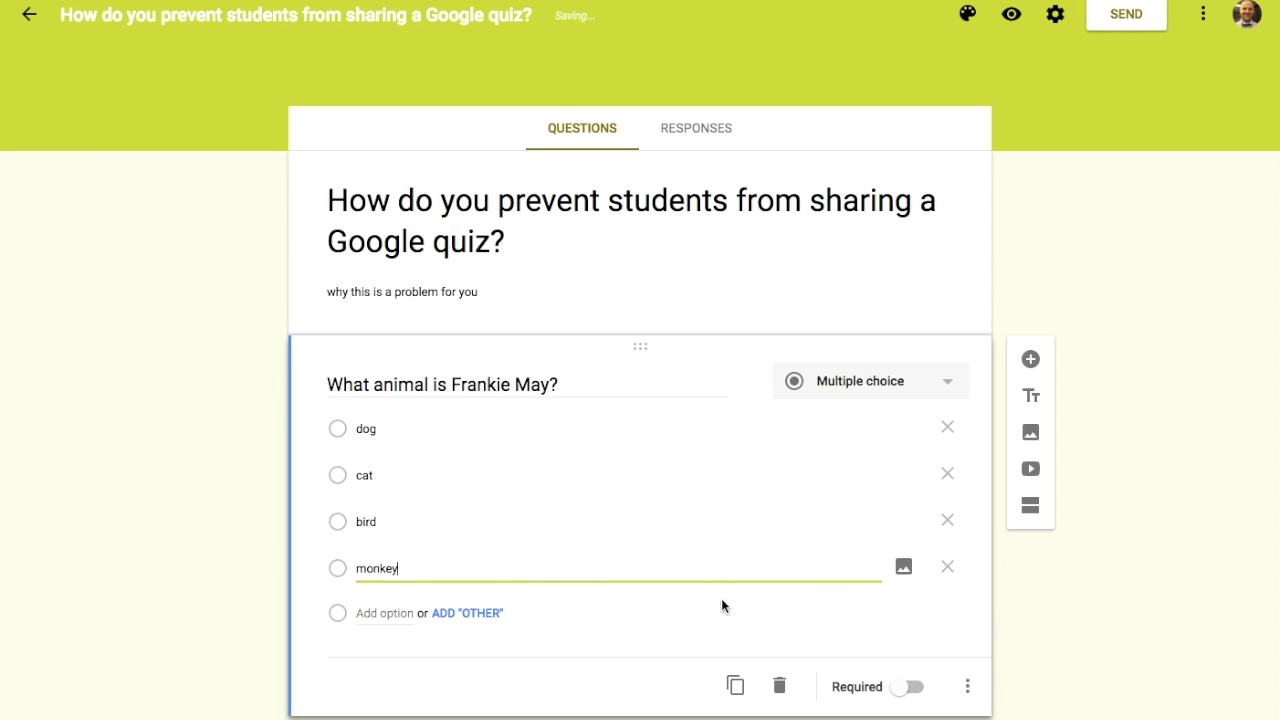
Step: Try the question's description option, then preview the form as a respondent
click(971, 687)
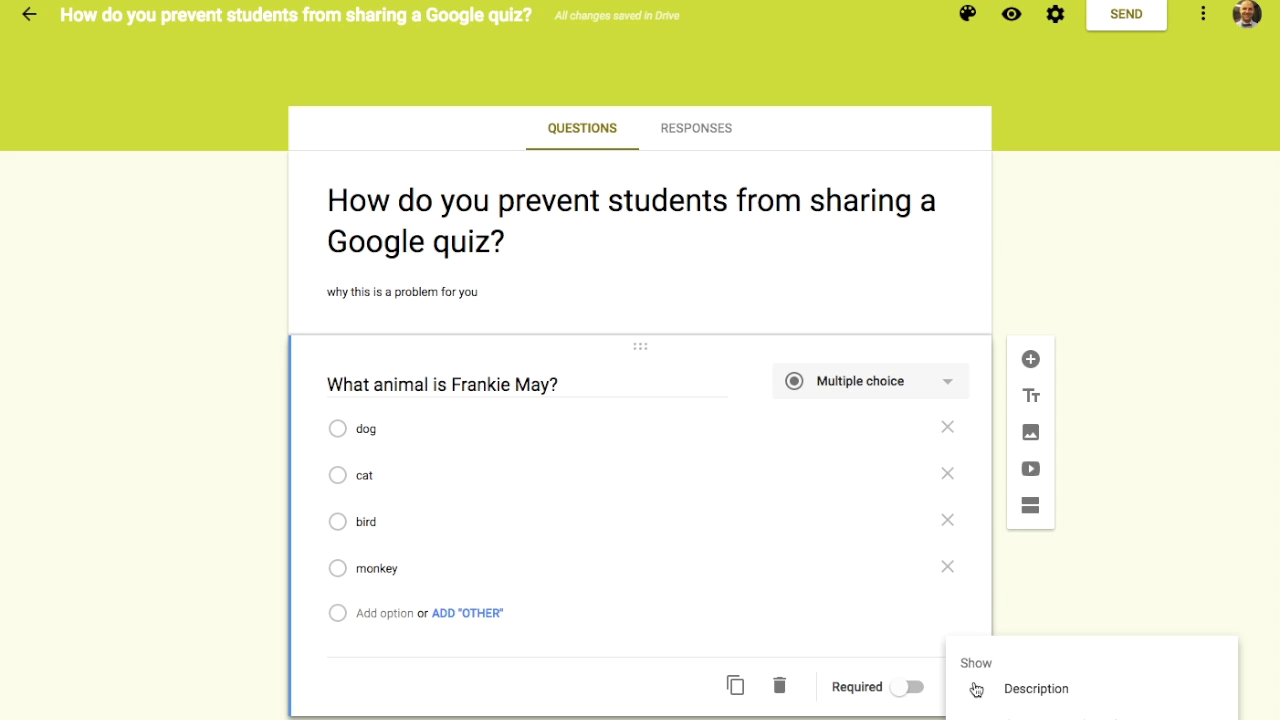
click(976, 689)
key(Escape)
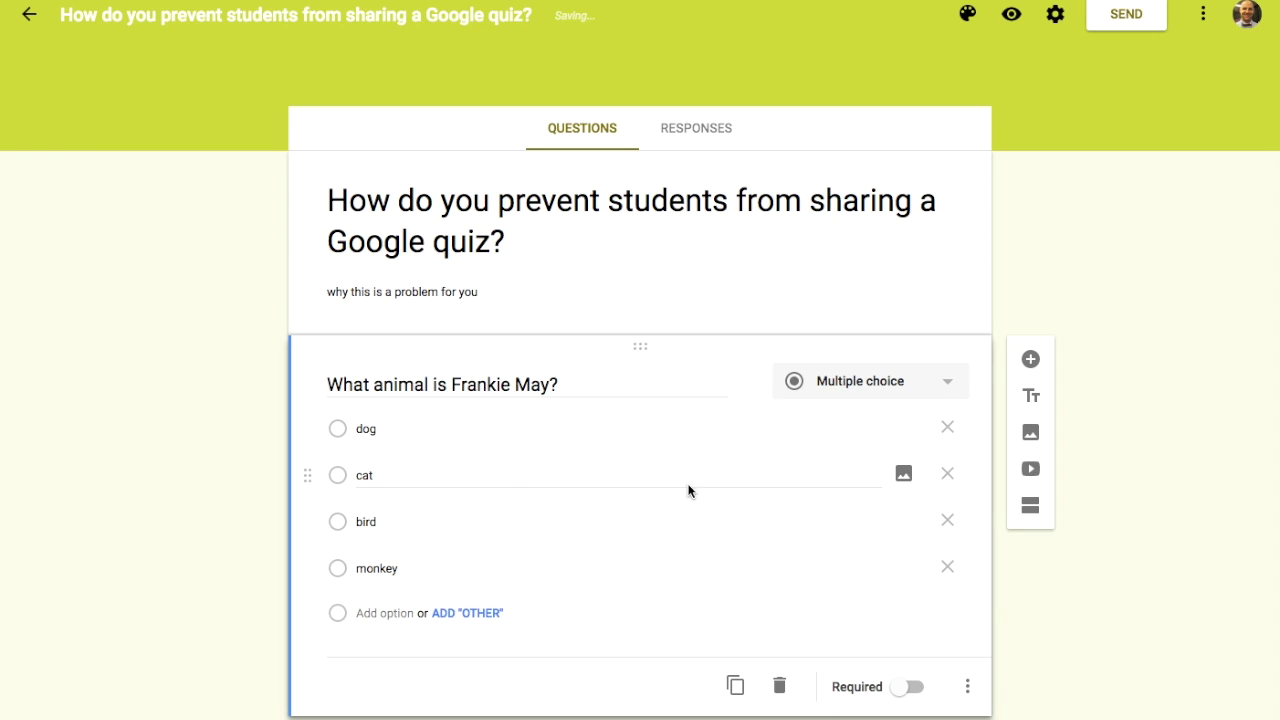
click(1011, 24)
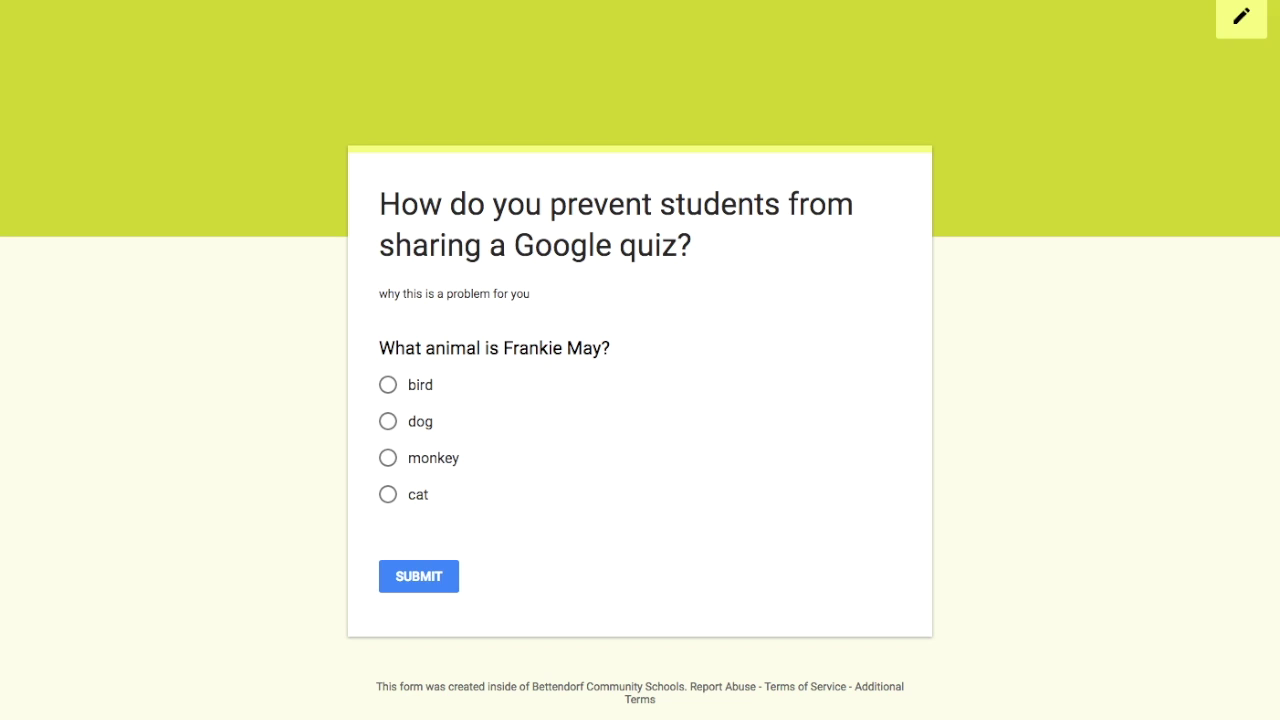
key(ctrl+w)
click(1011, 14)
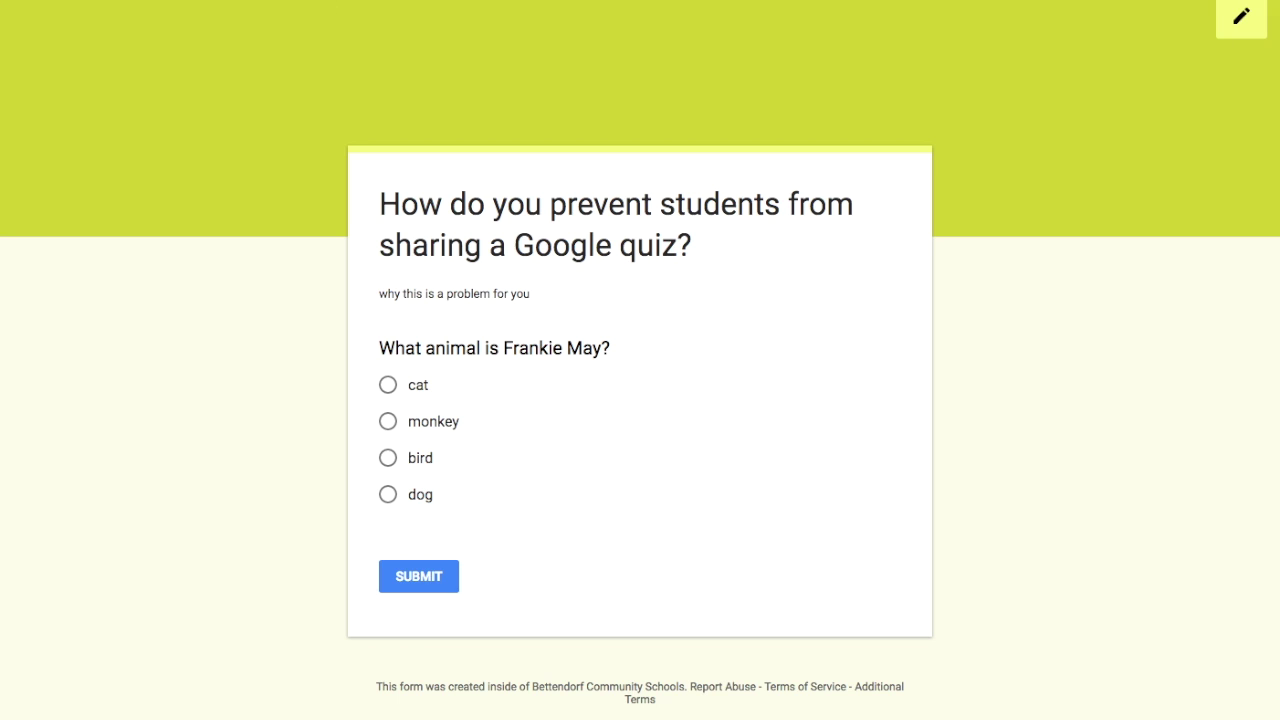
key(ctrl+w)
click(968, 687)
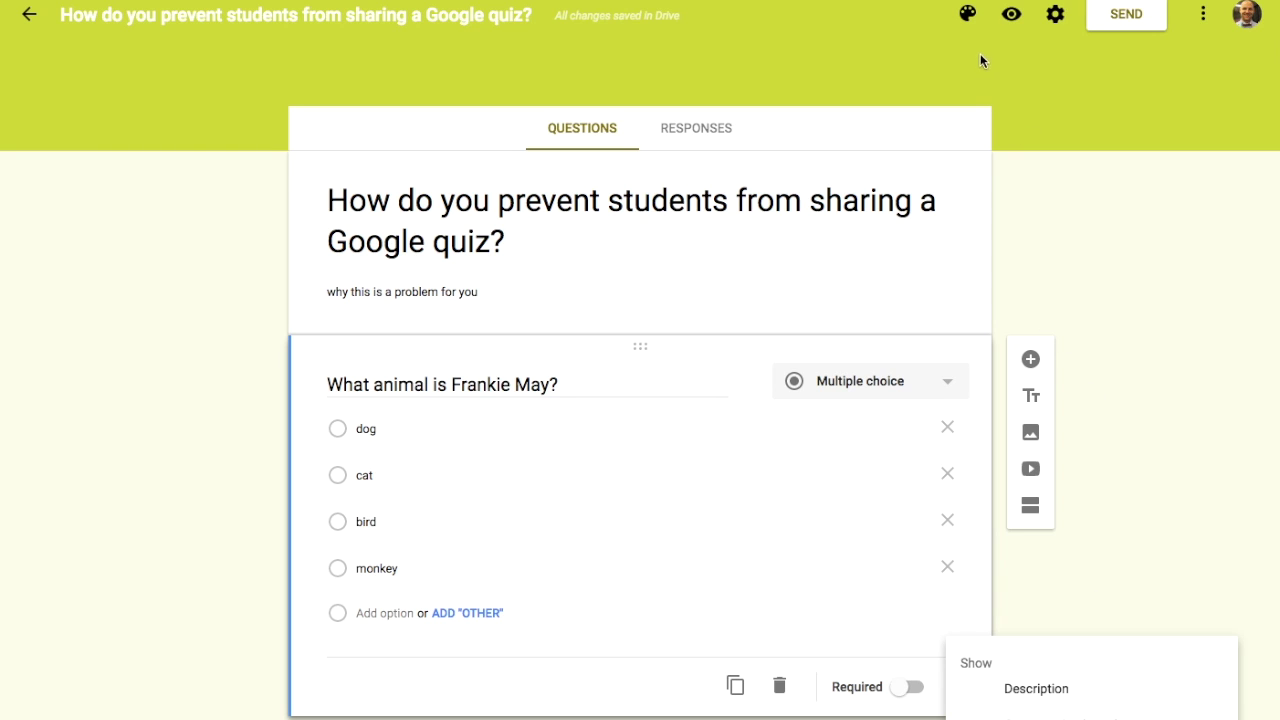
click(968, 18)
click(968, 18)
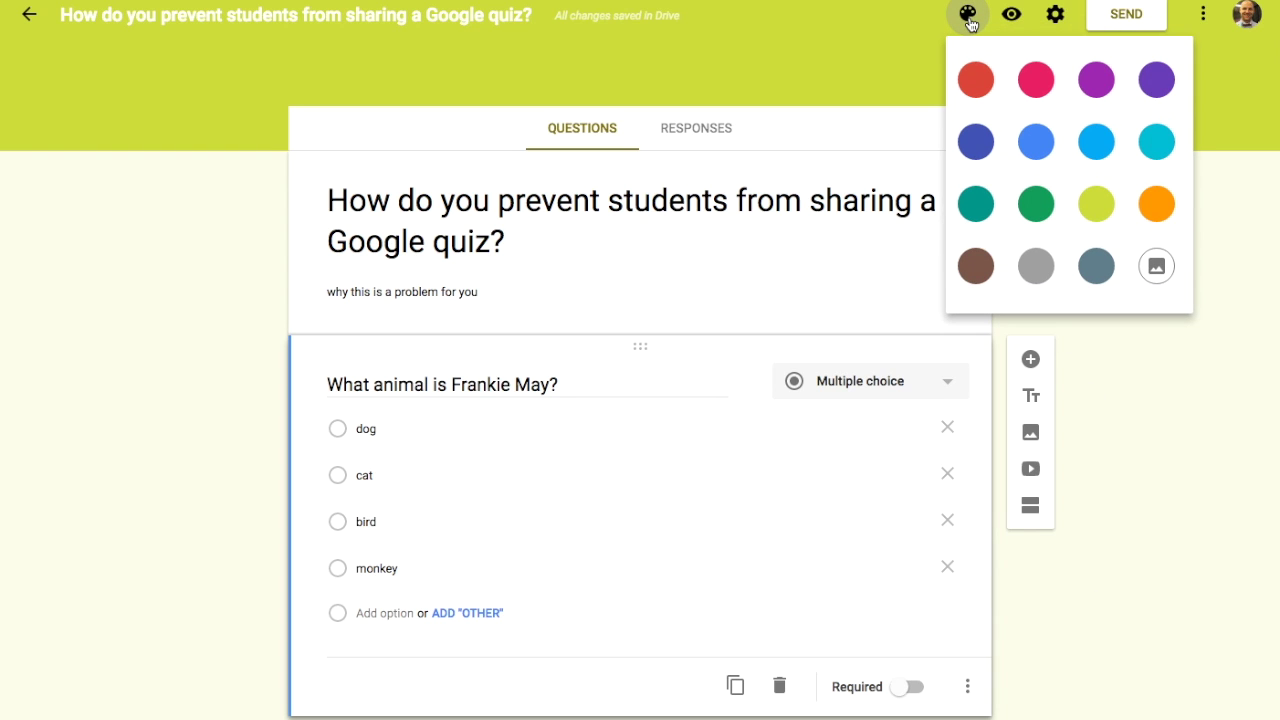
click(1055, 15)
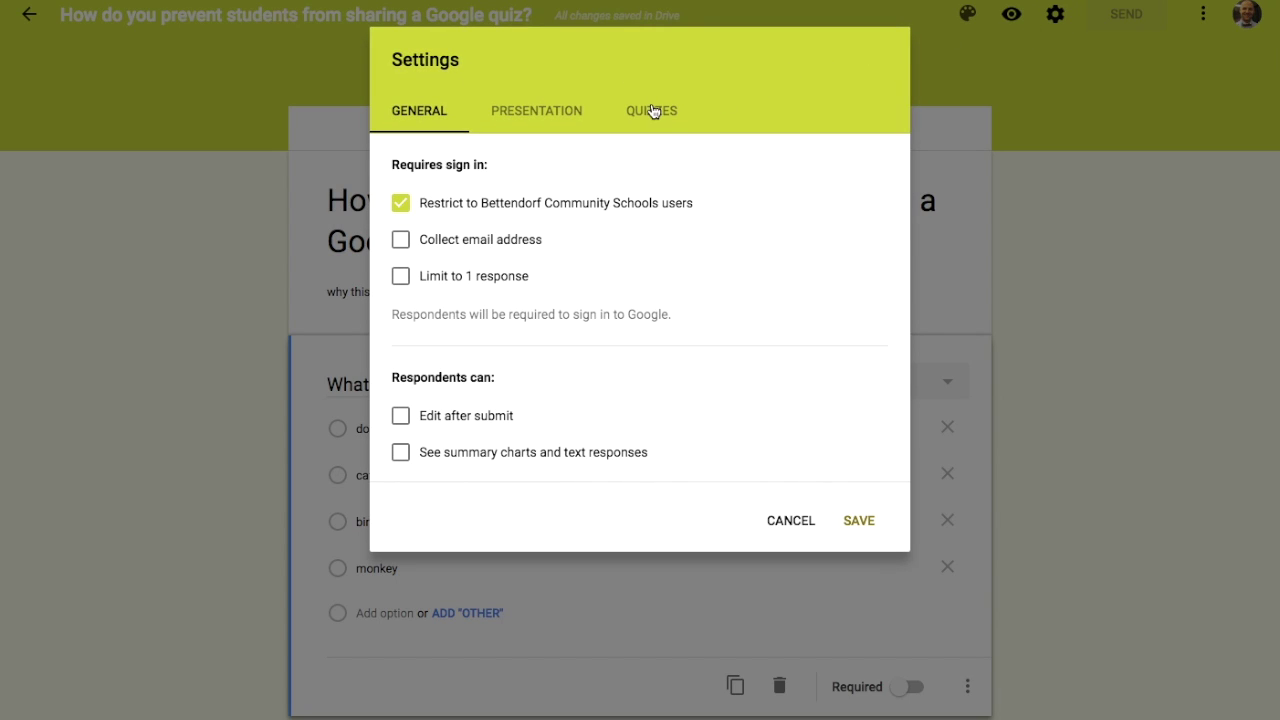
Step: Review the Presentation settings and cancel without making changes
click(574, 113)
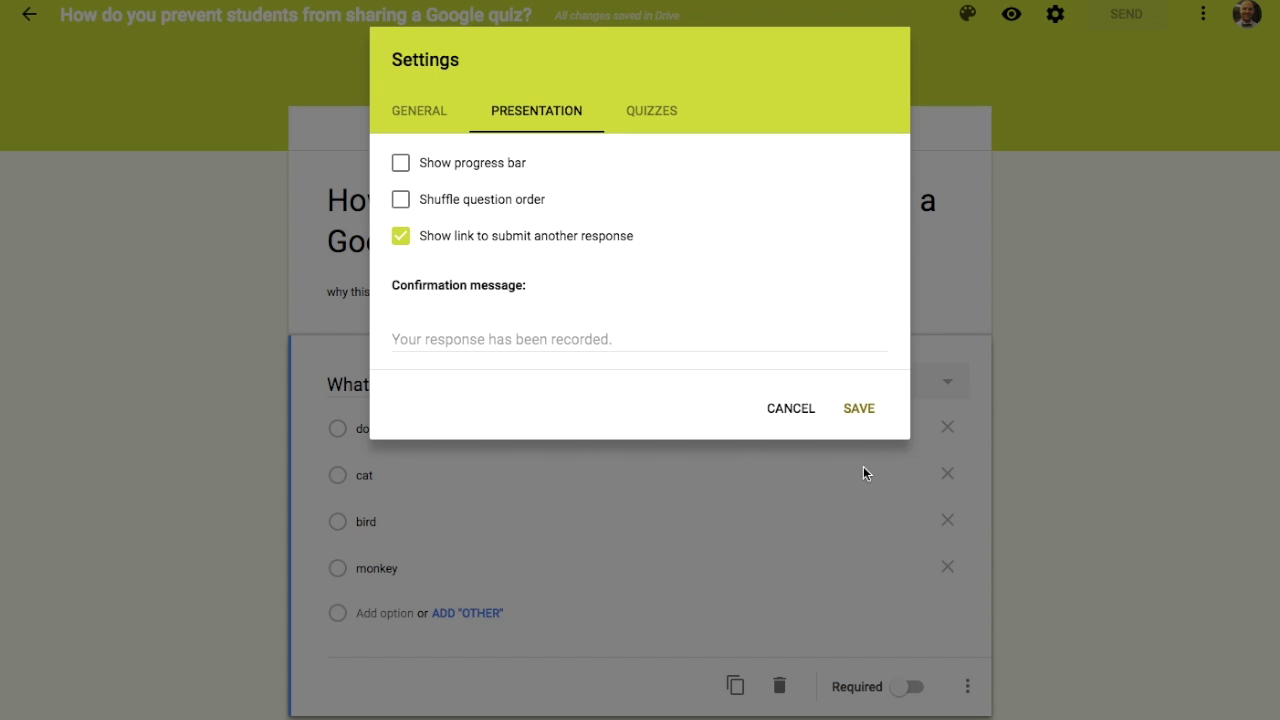
click(785, 408)
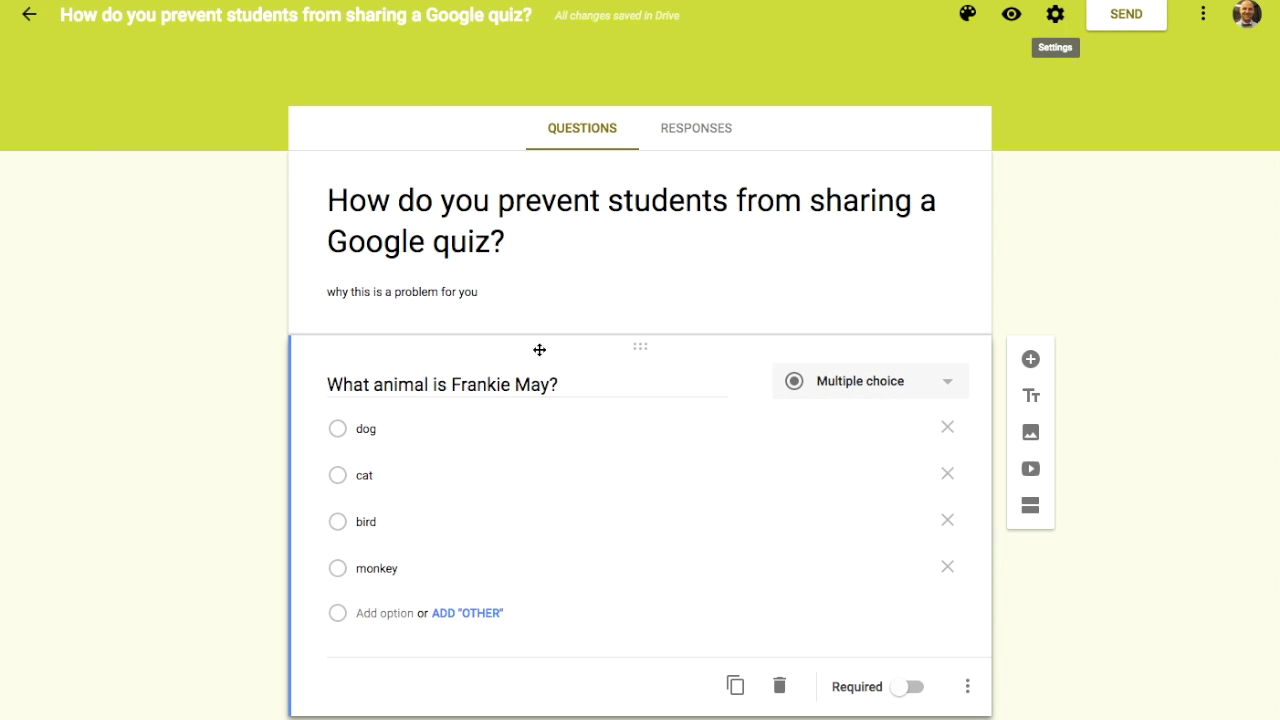
Step: Add a short-answer question 'What is the password?' above the Frankie May question
click(1031, 360)
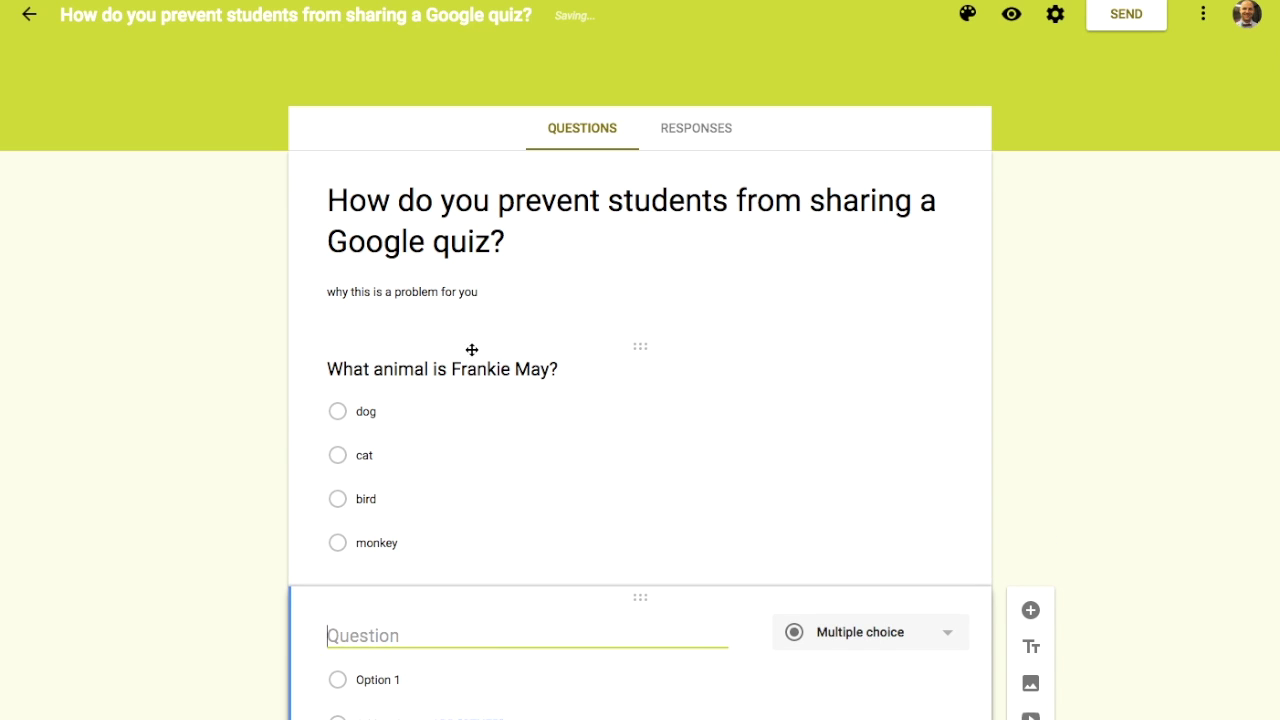
drag(528, 609, 449, 378)
text(What is the password?)
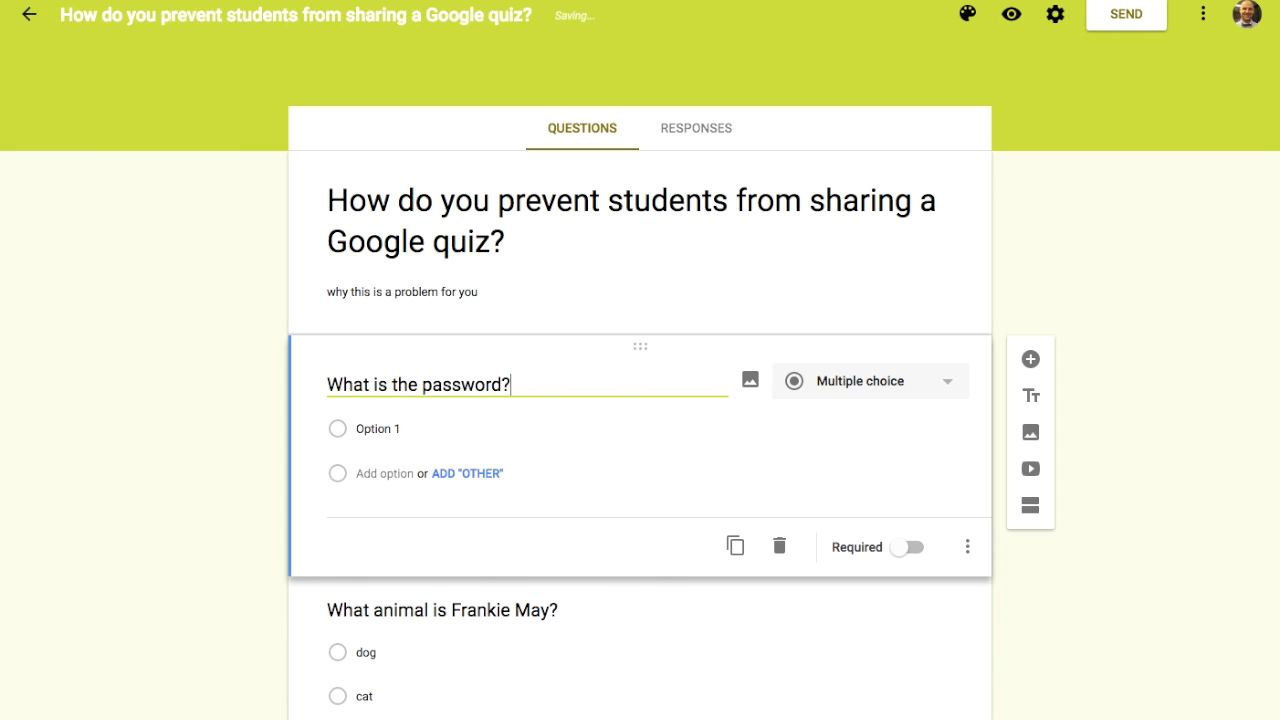
click(832, 385)
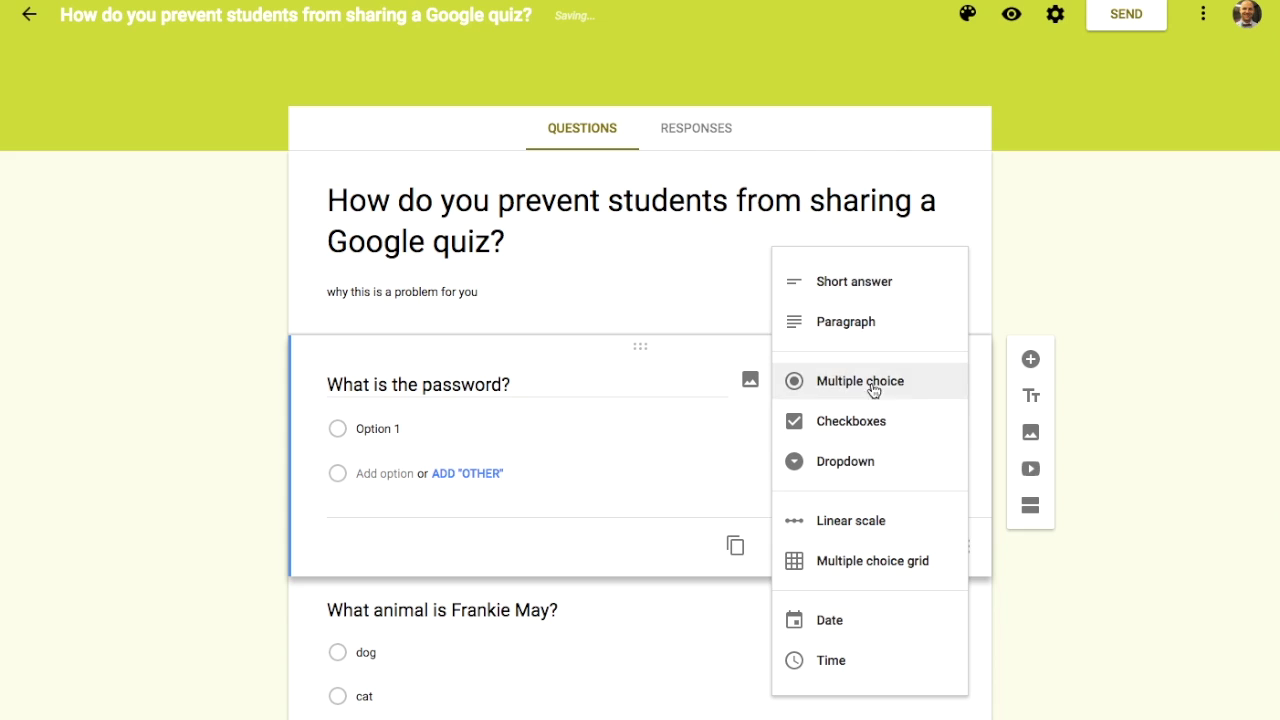
click(875, 284)
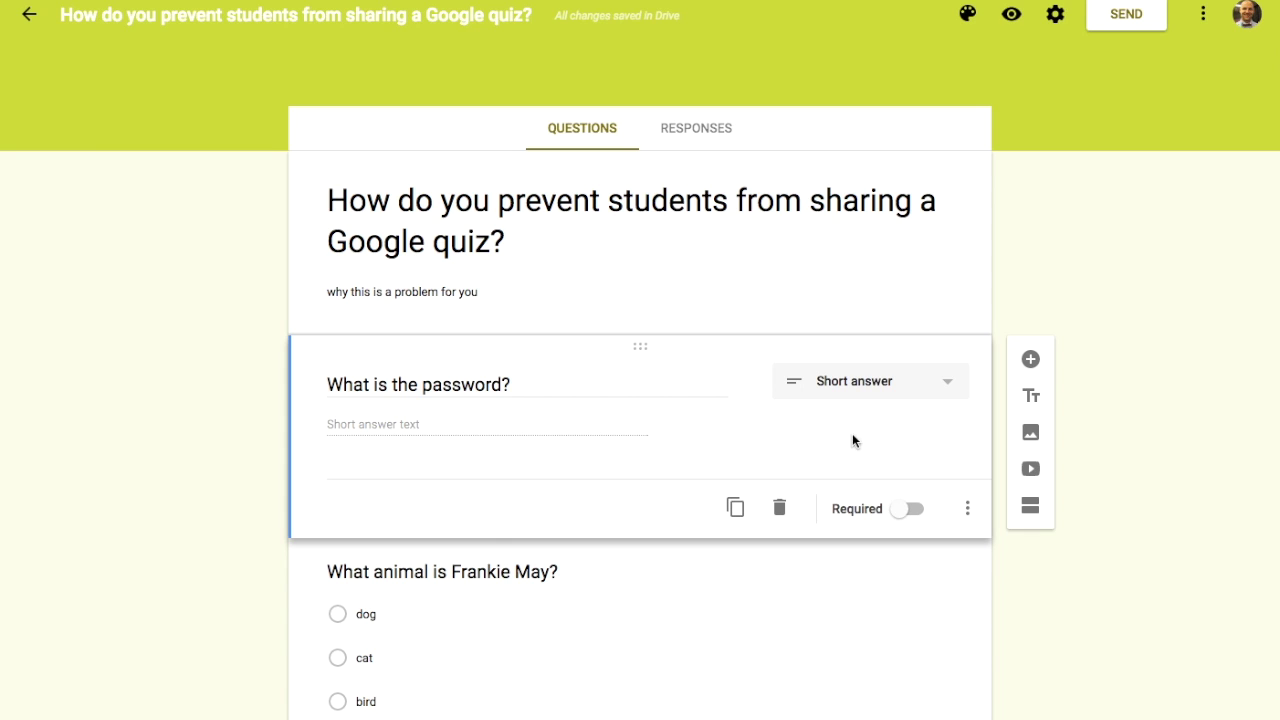
click(969, 509)
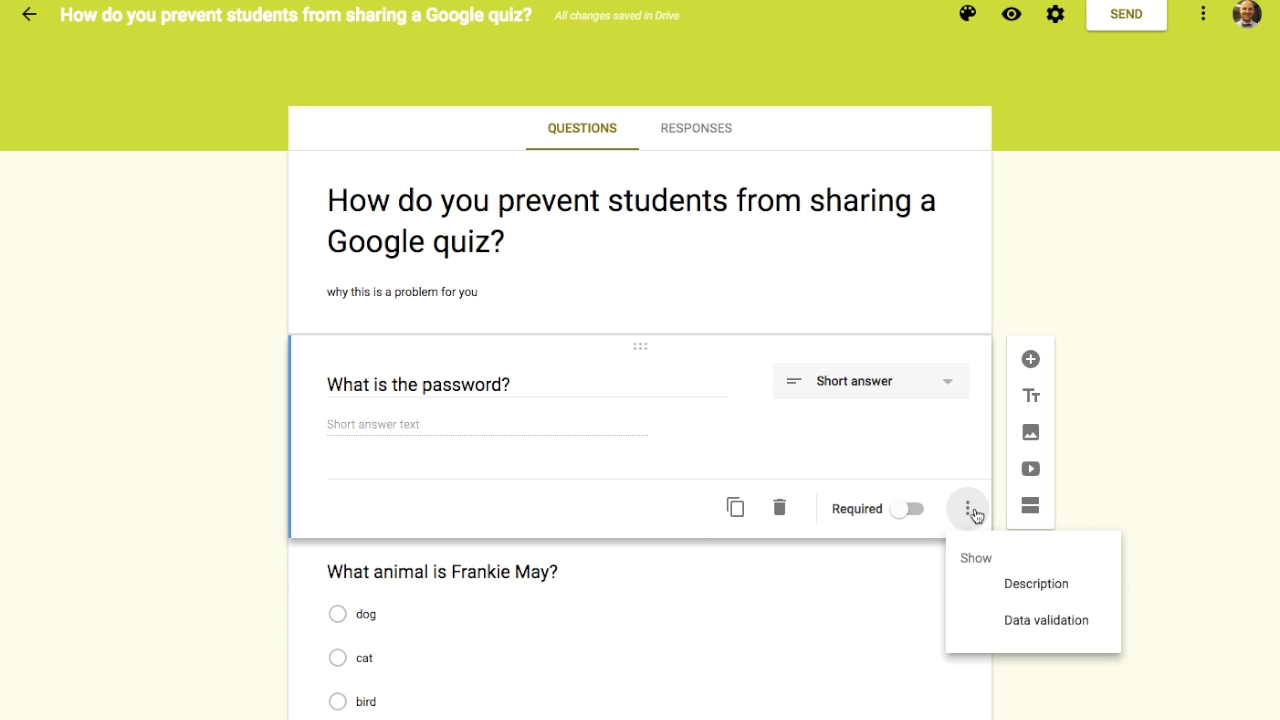
Step: Validate the password answer as a Number equal to the chosen password, with error 'Wrong password'
click(1040, 628)
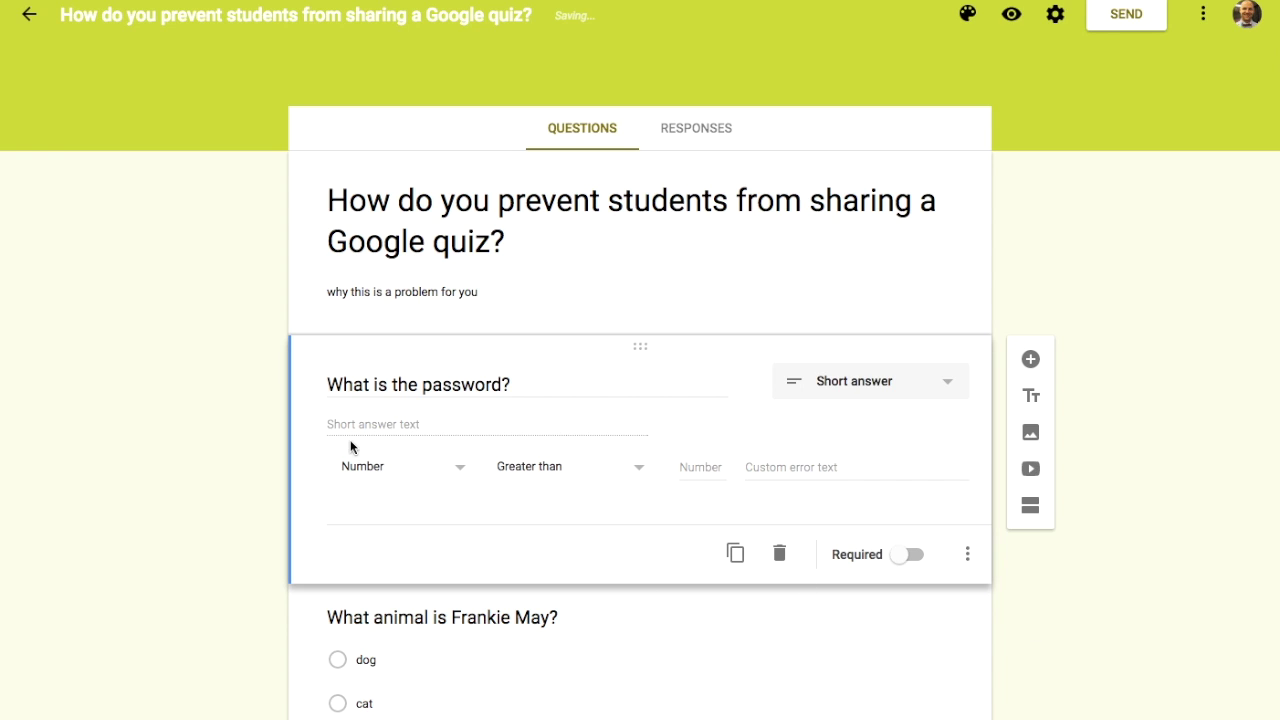
click(460, 470)
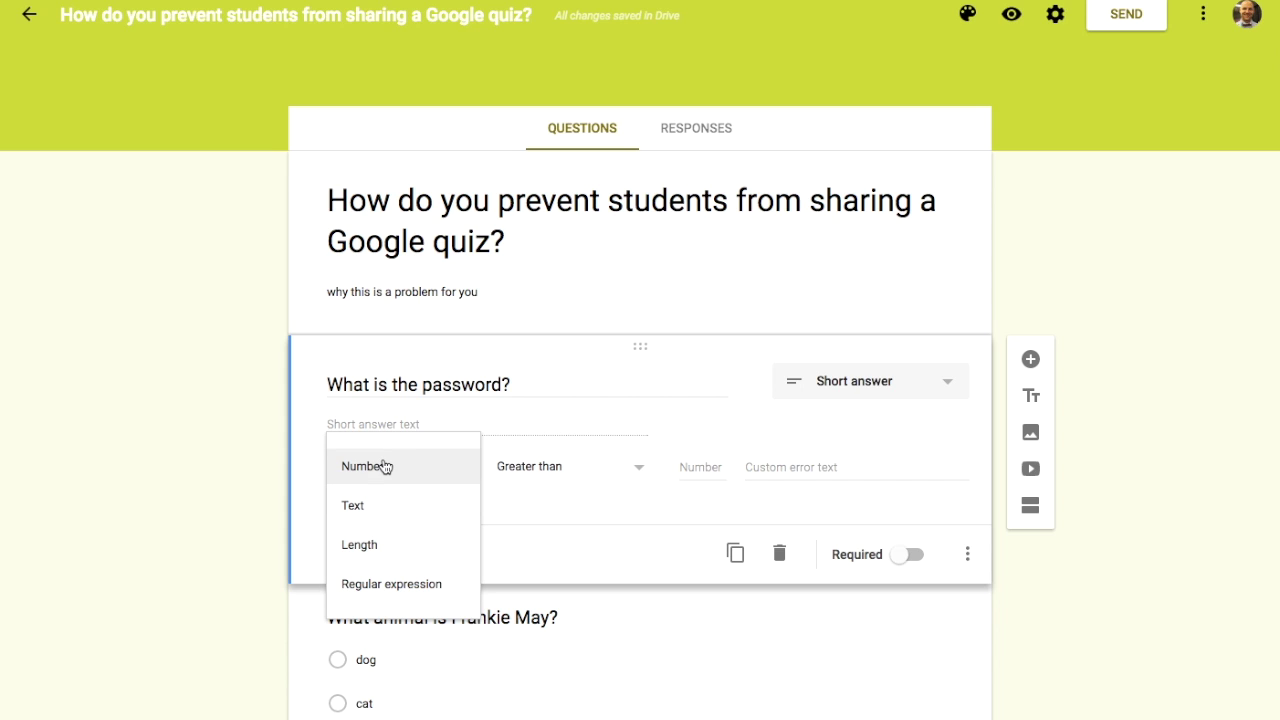
click(385, 467)
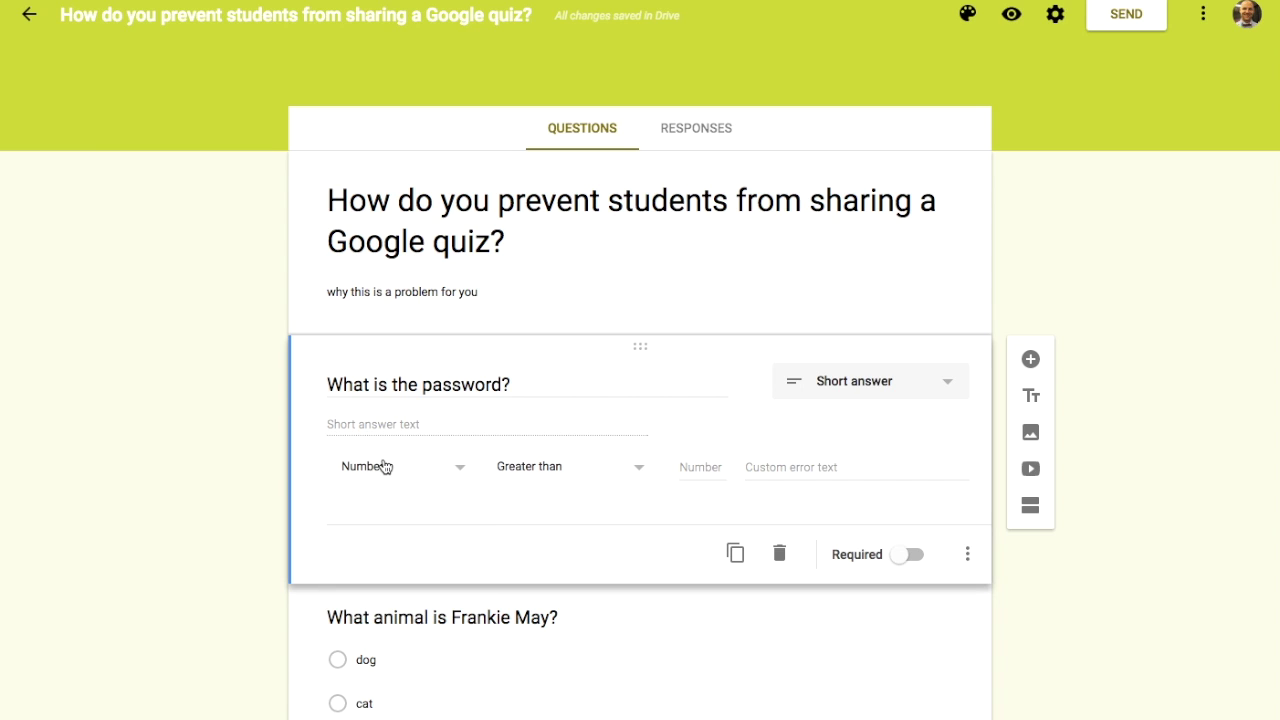
click(532, 472)
click(537, 623)
click(706, 466)
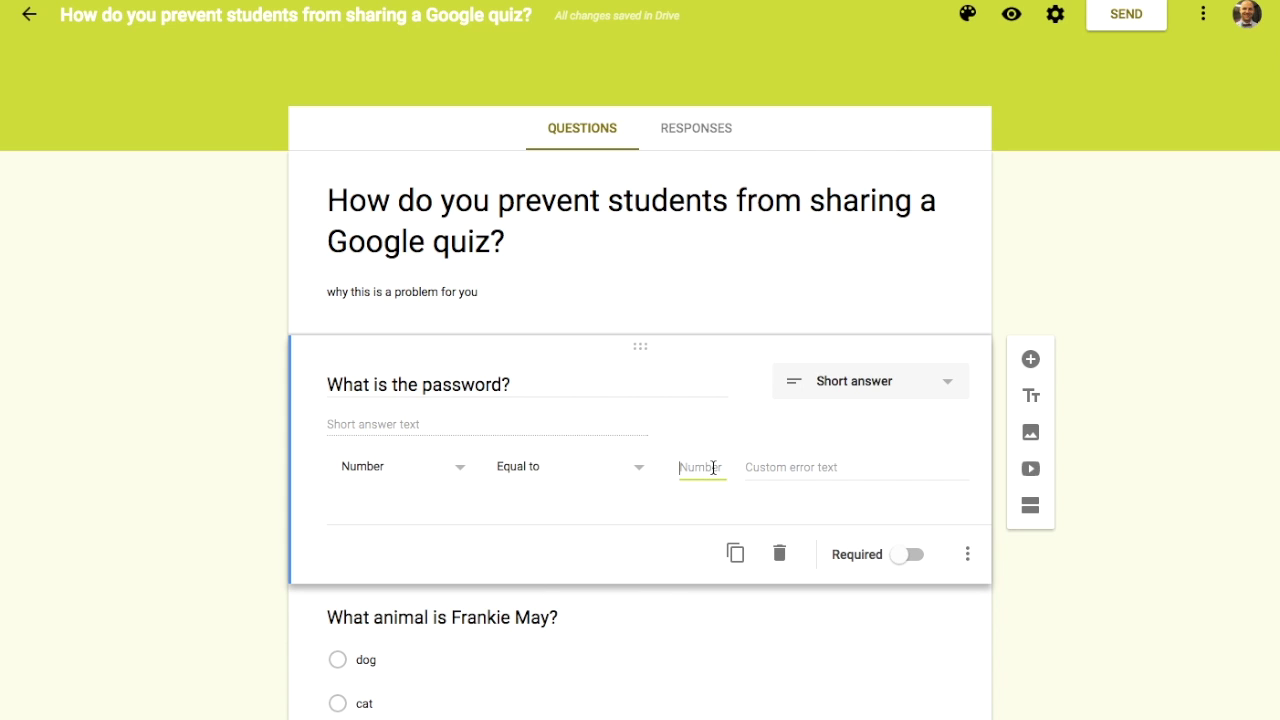
text(123456)
click(766, 466)
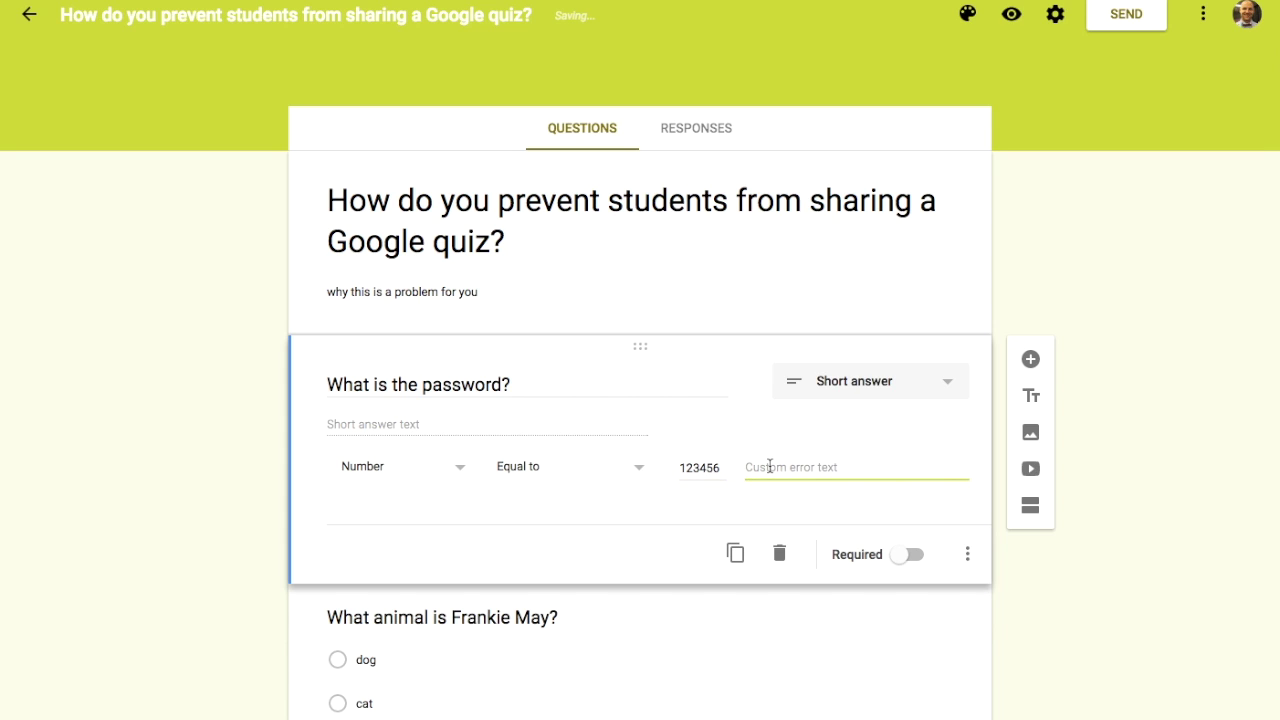
text(Wrong pa)
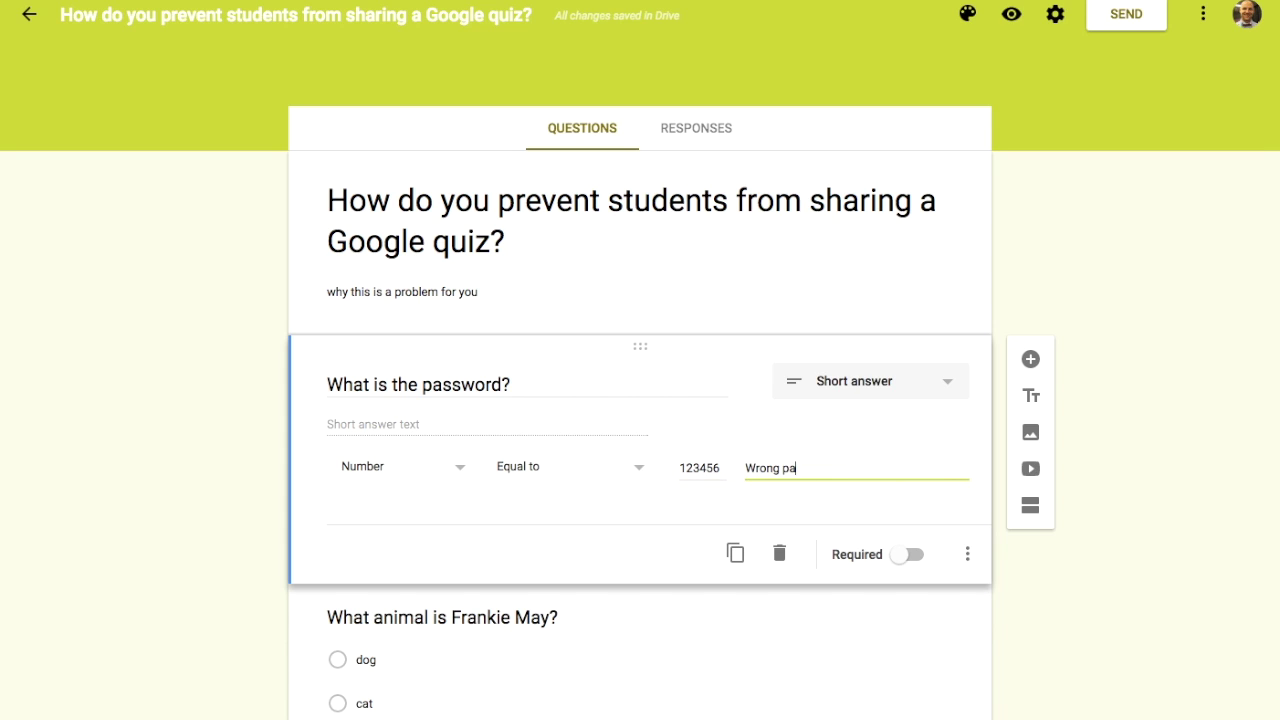
text(ssword)
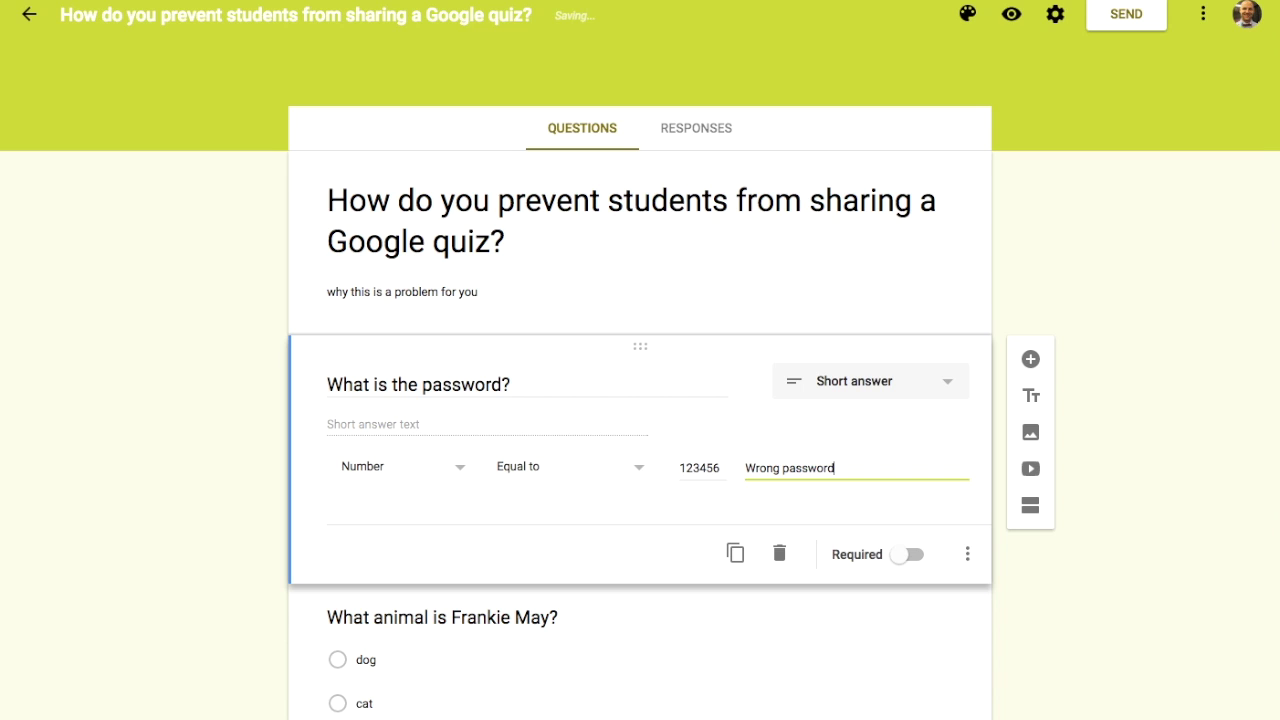
scroll(795, 622, down, 1)
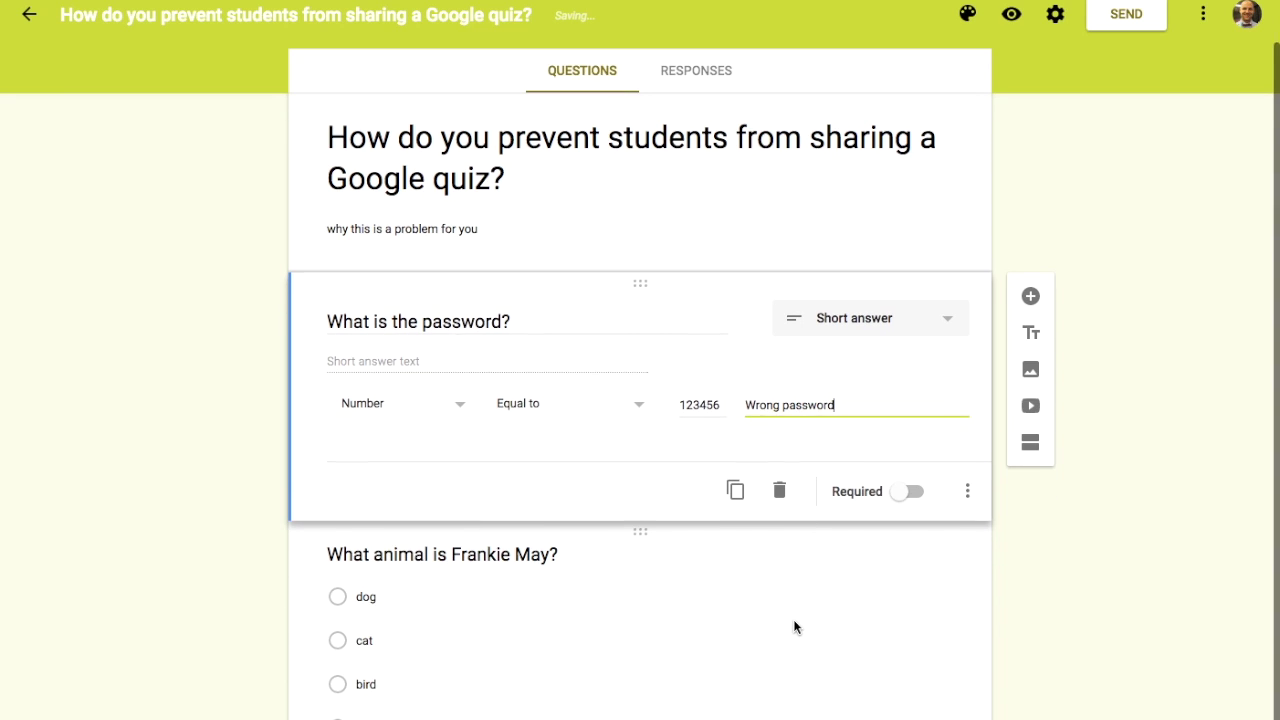
click(600, 479)
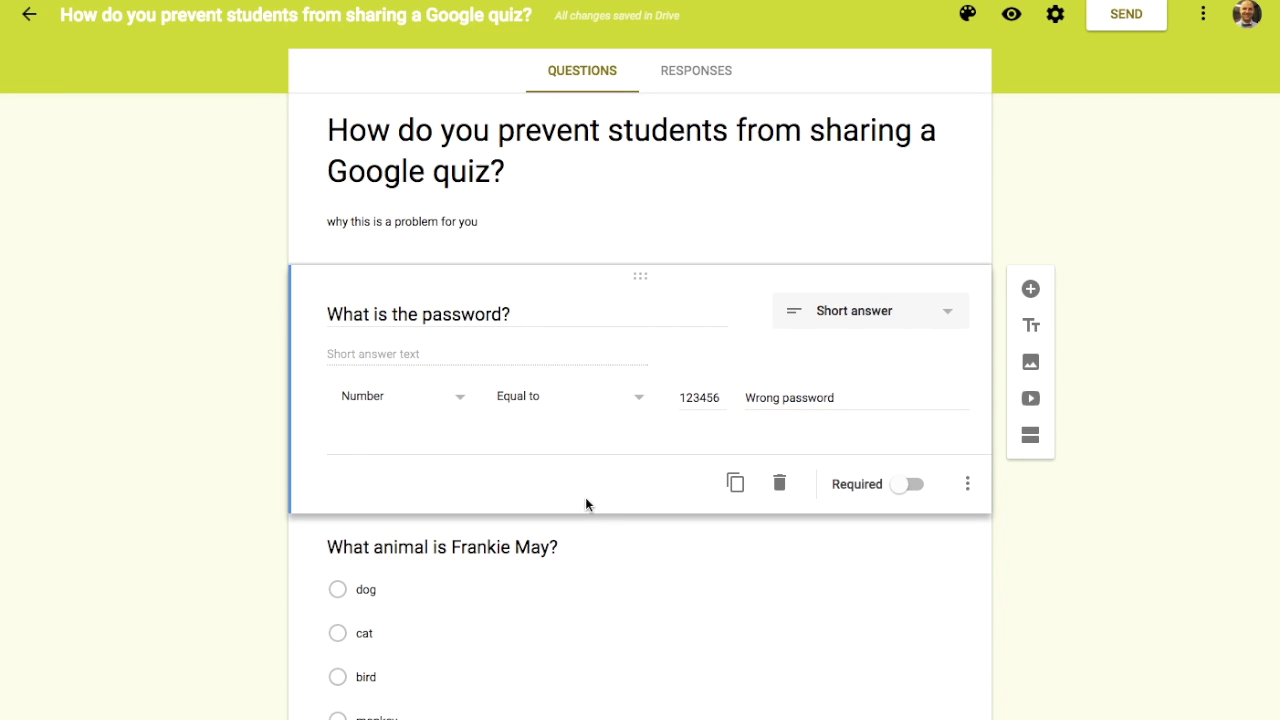
click(1029, 437)
Step: Title the new second section 'Real Quiz', then preview the form
scroll(506, 500, down, 2)
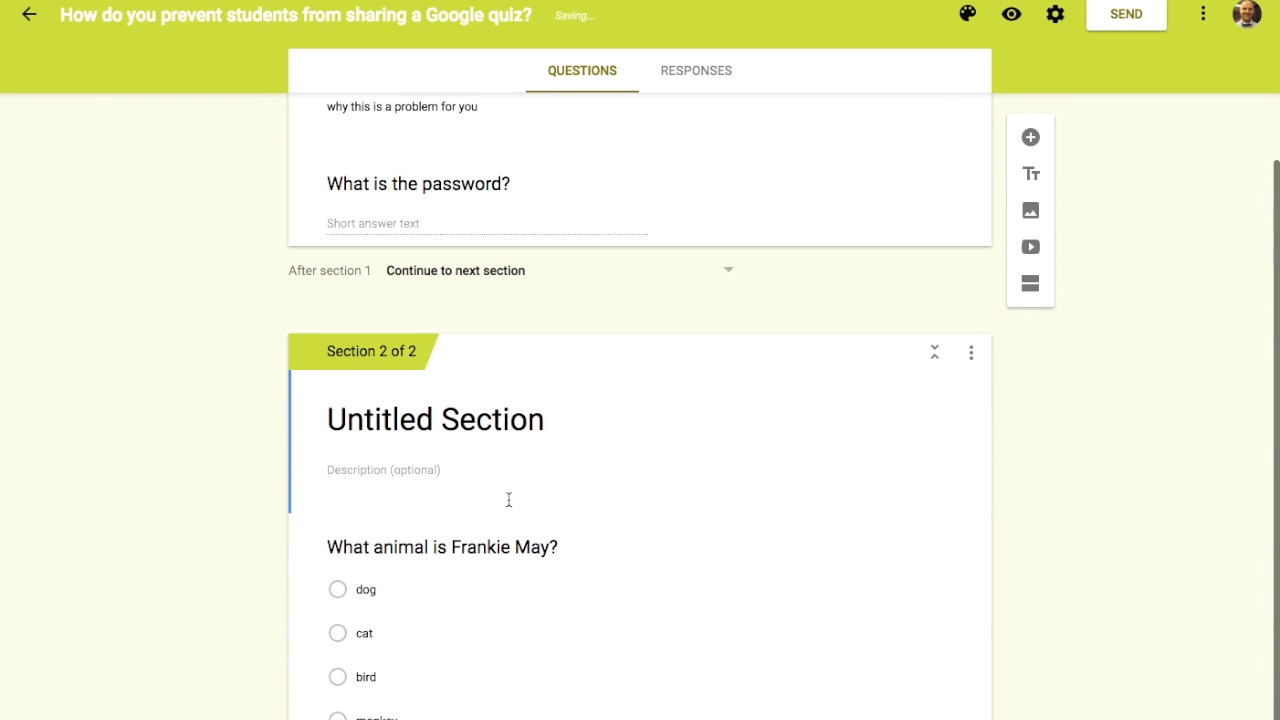
click(494, 420)
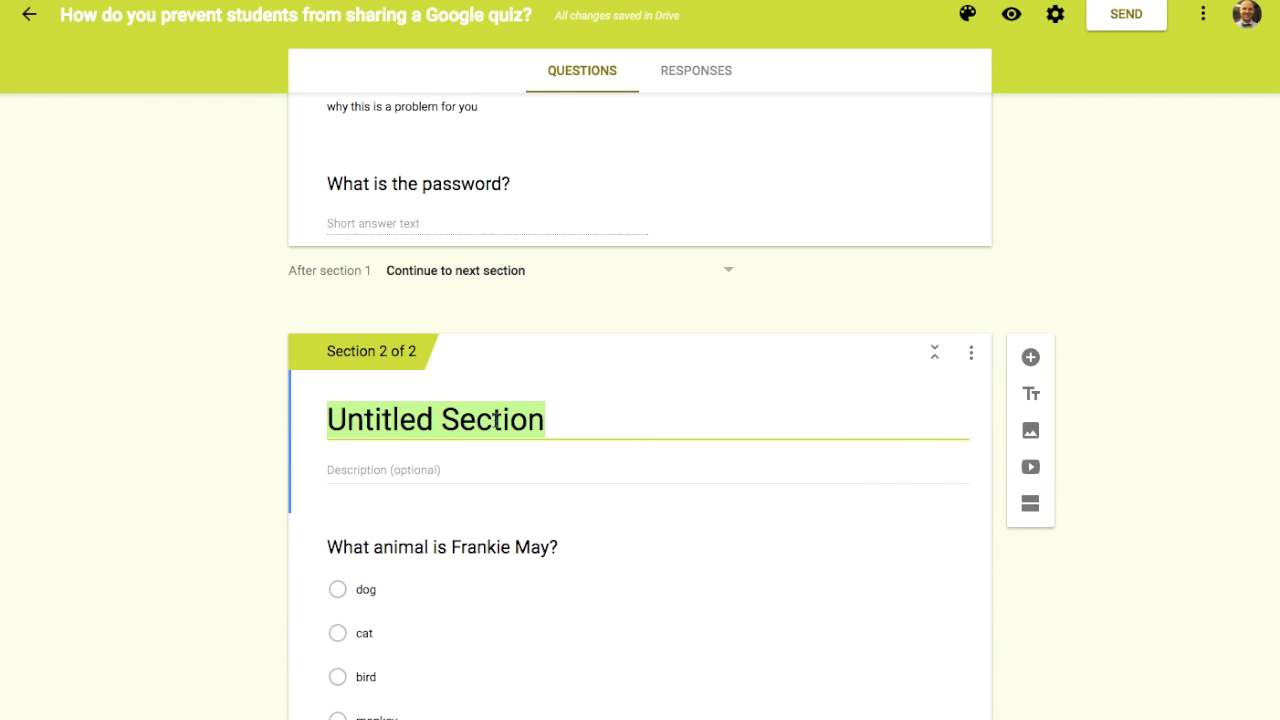
text(Real Qy)
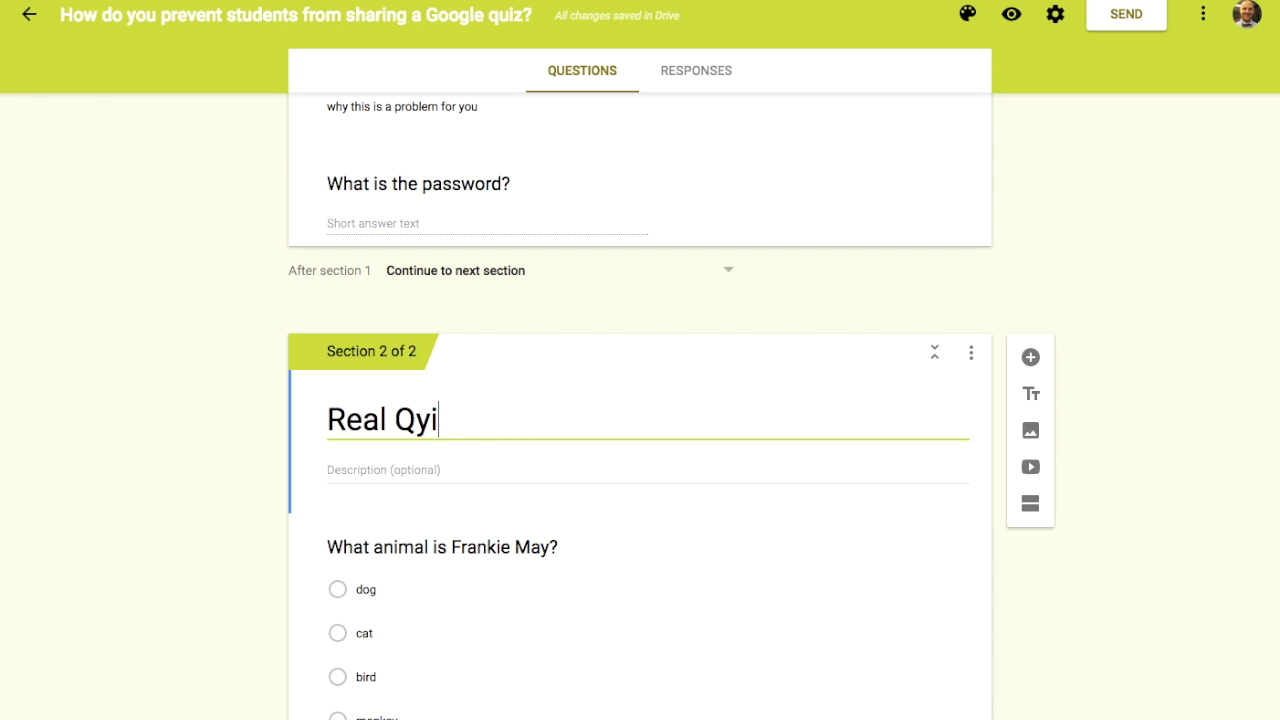
key(BackSpace)
text(uiz)
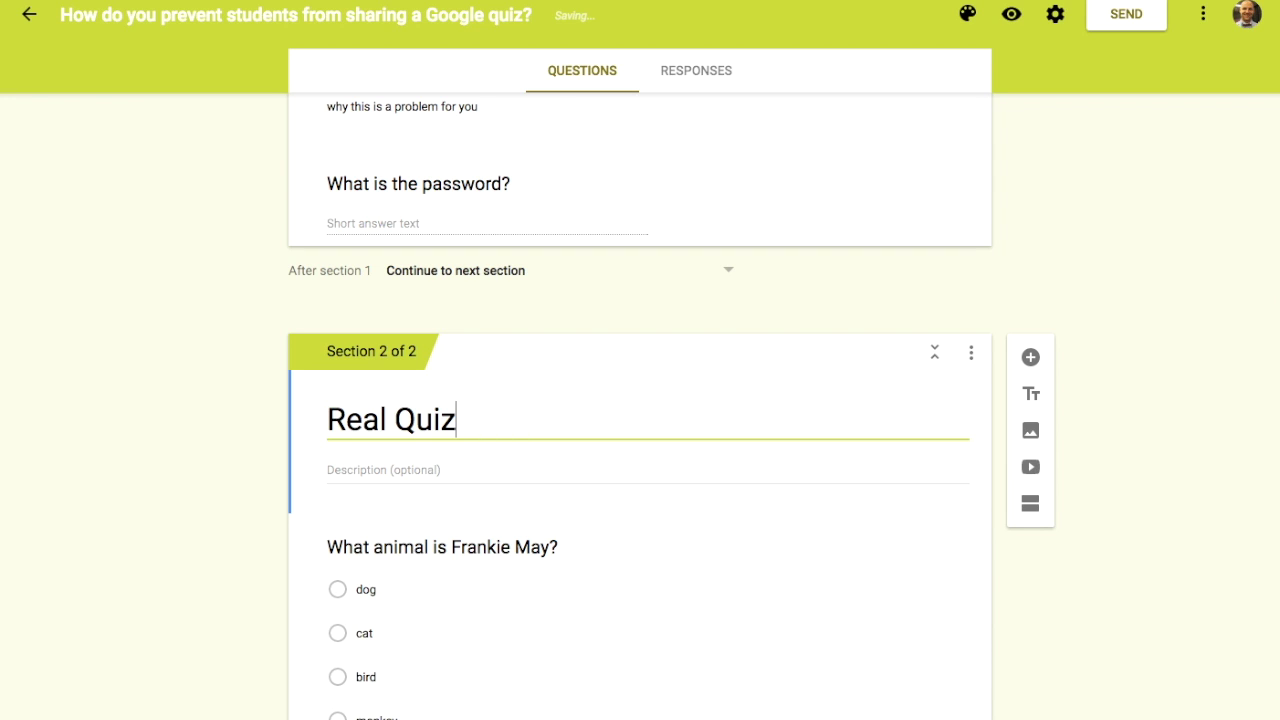
click(94, 391)
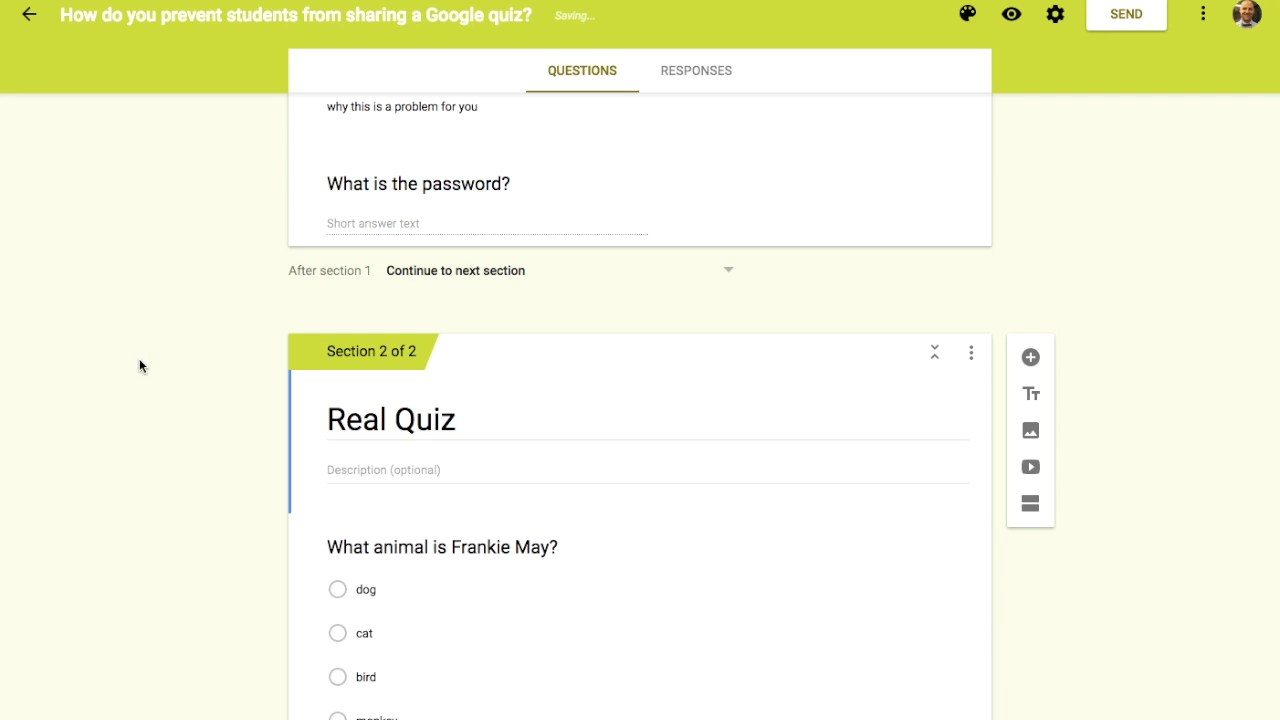
scroll(139, 365, up, 3)
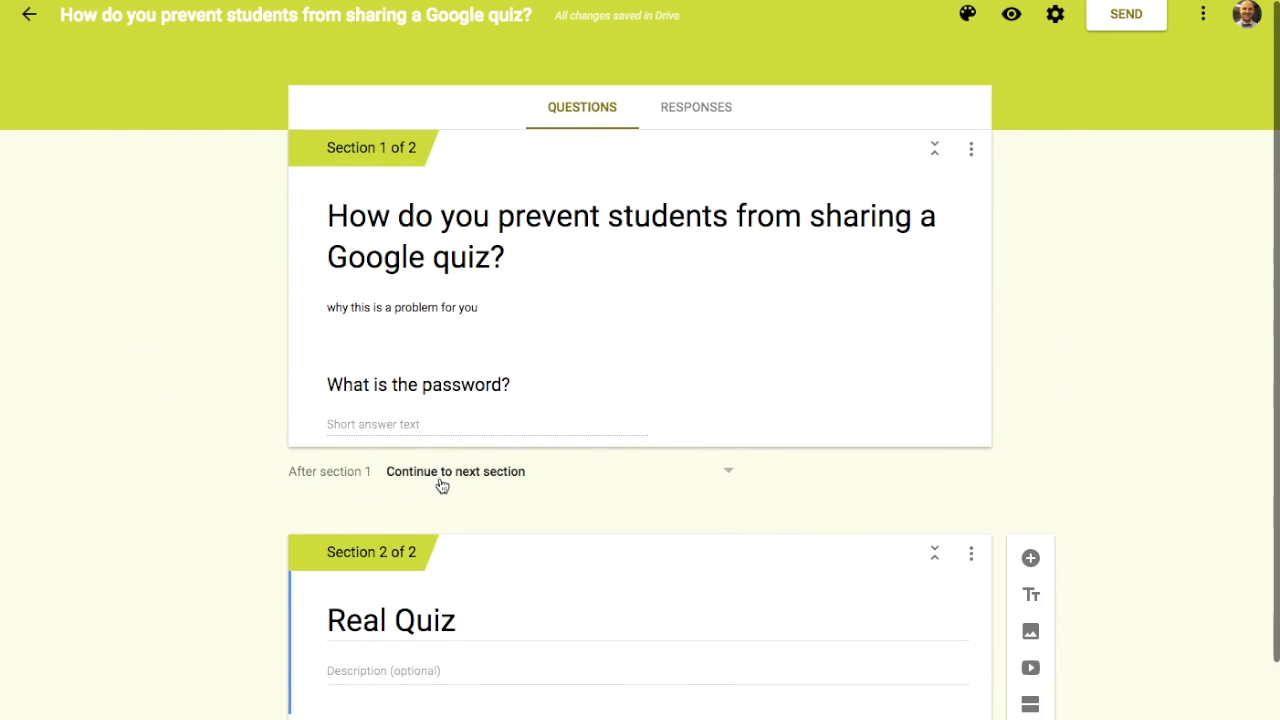
scroll(478, 478, down, 2)
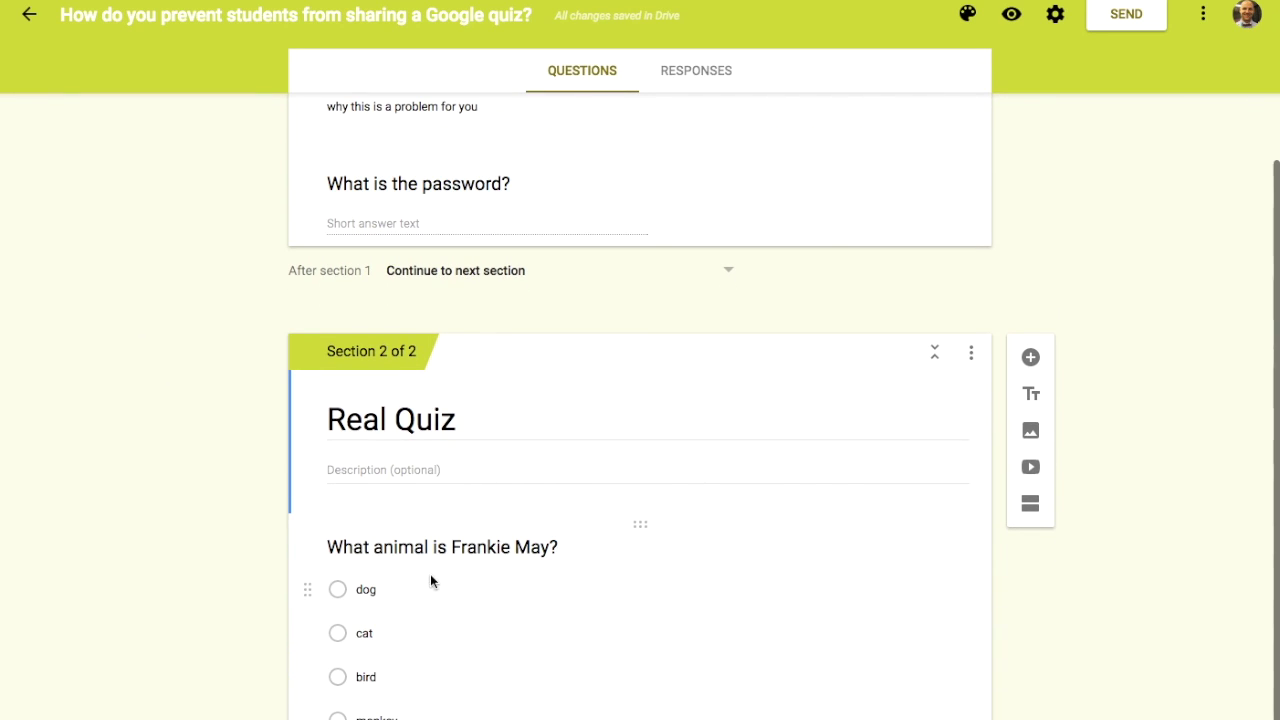
scroll(426, 569, up, 2)
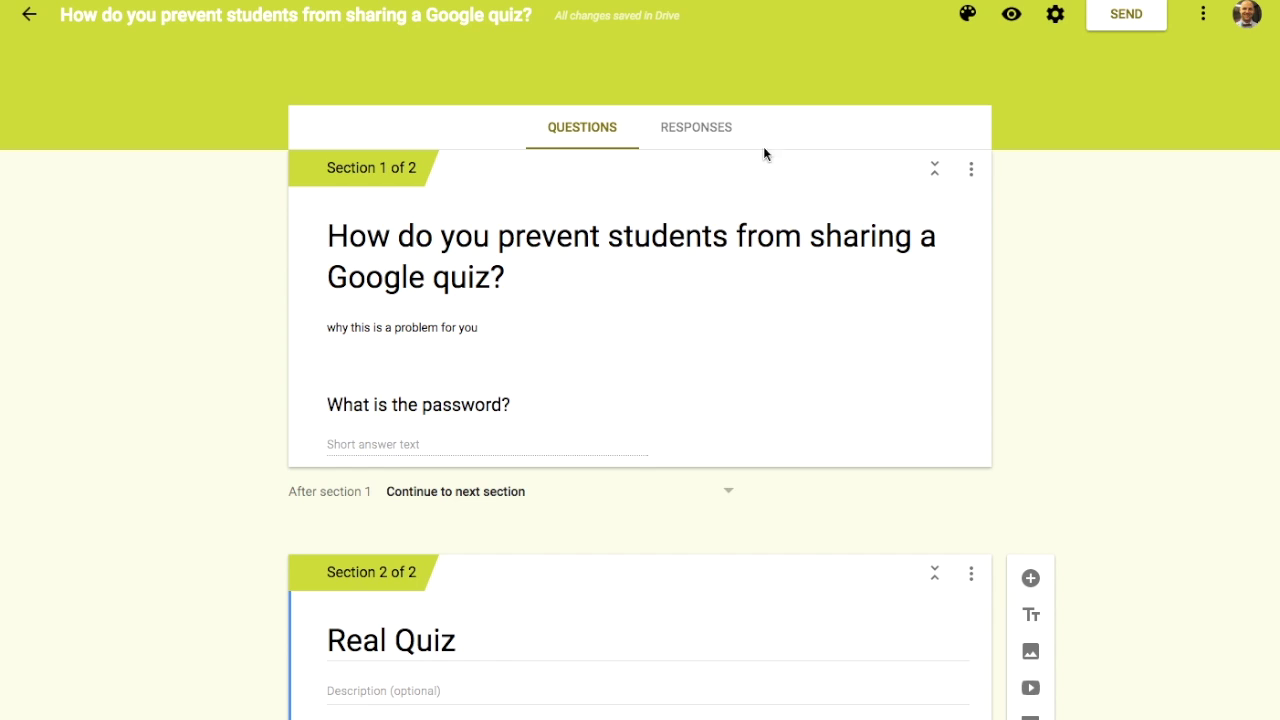
click(1011, 14)
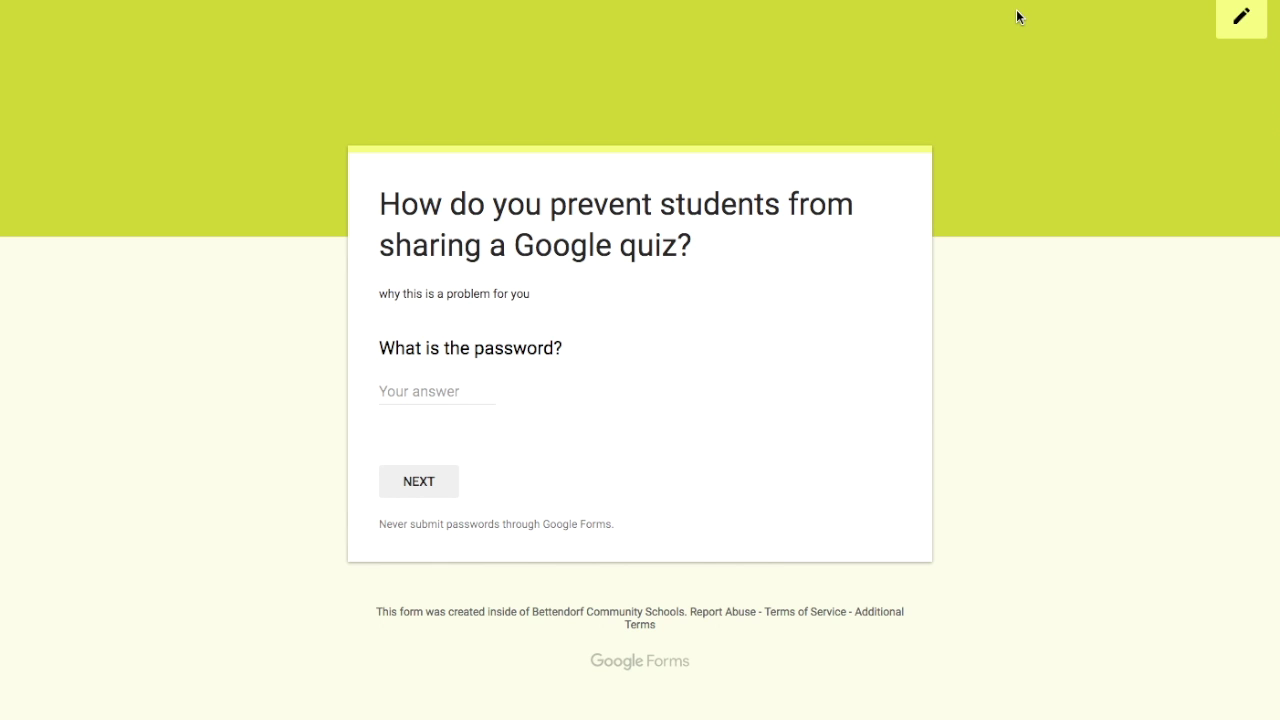
click(412, 392)
text(4)
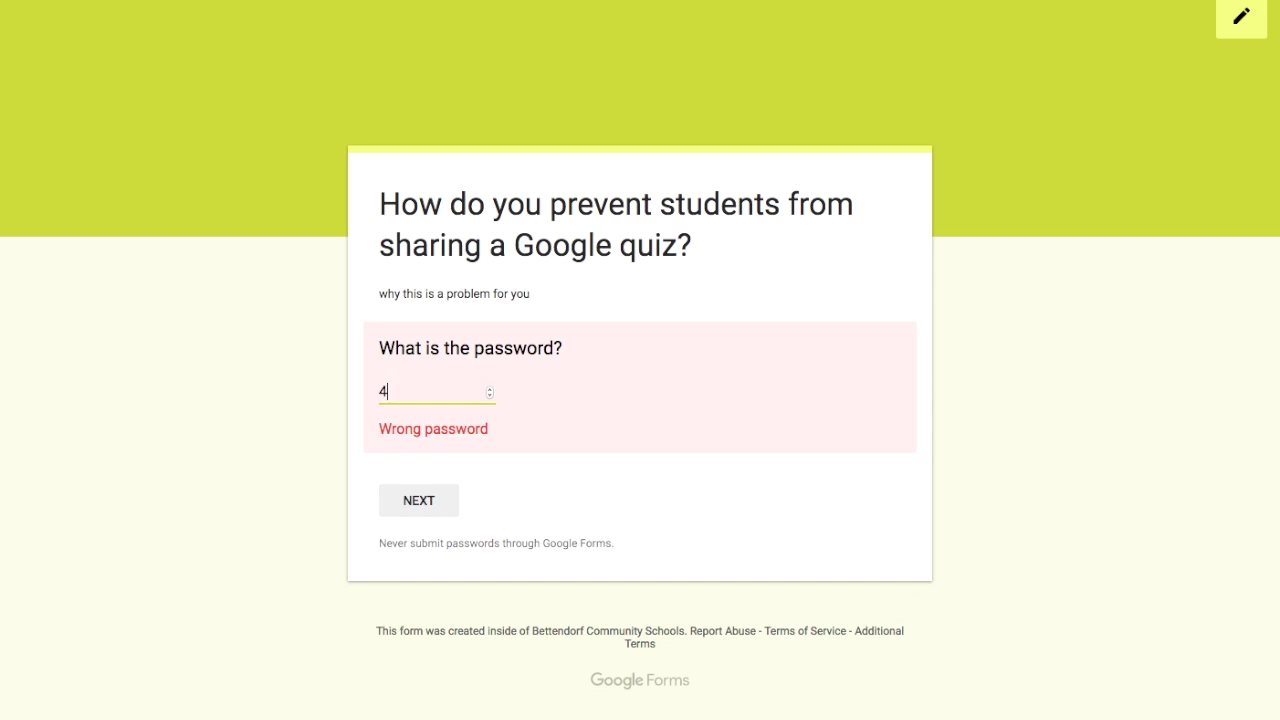
text(27)
key(BackSpace)
key(BackSpace)
key(BackSpace)
text(123456)
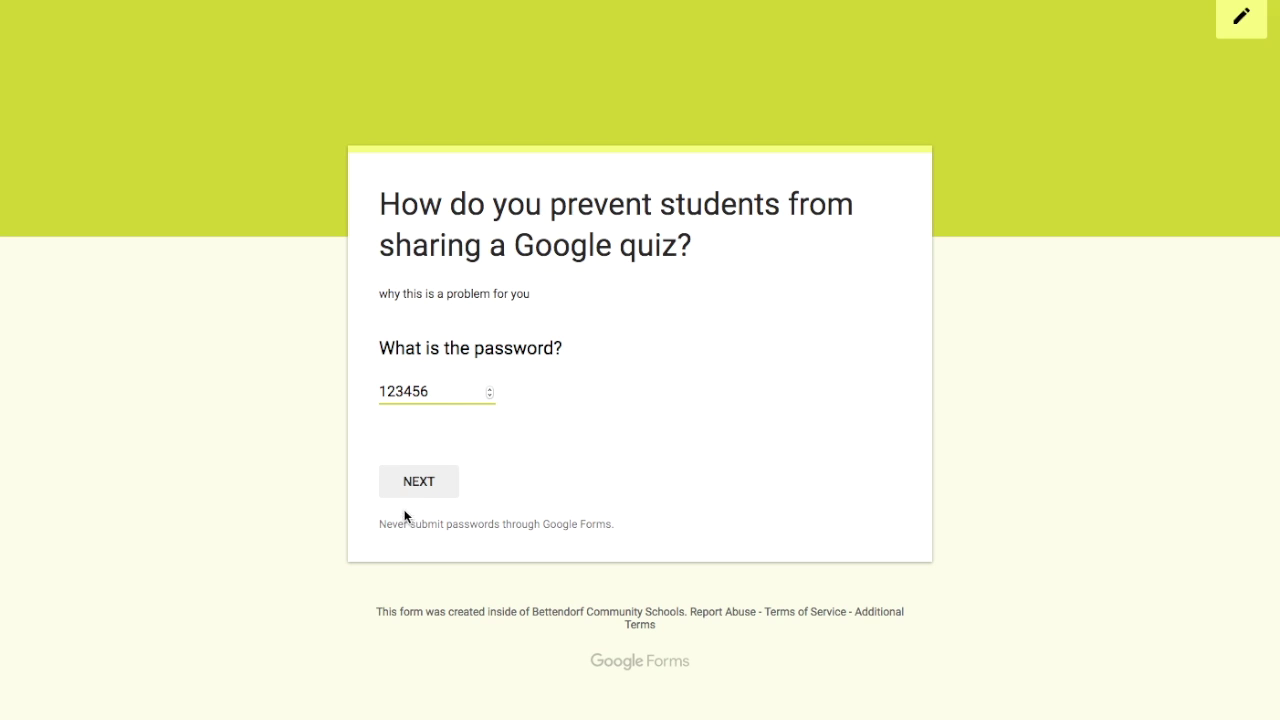
click(418, 484)
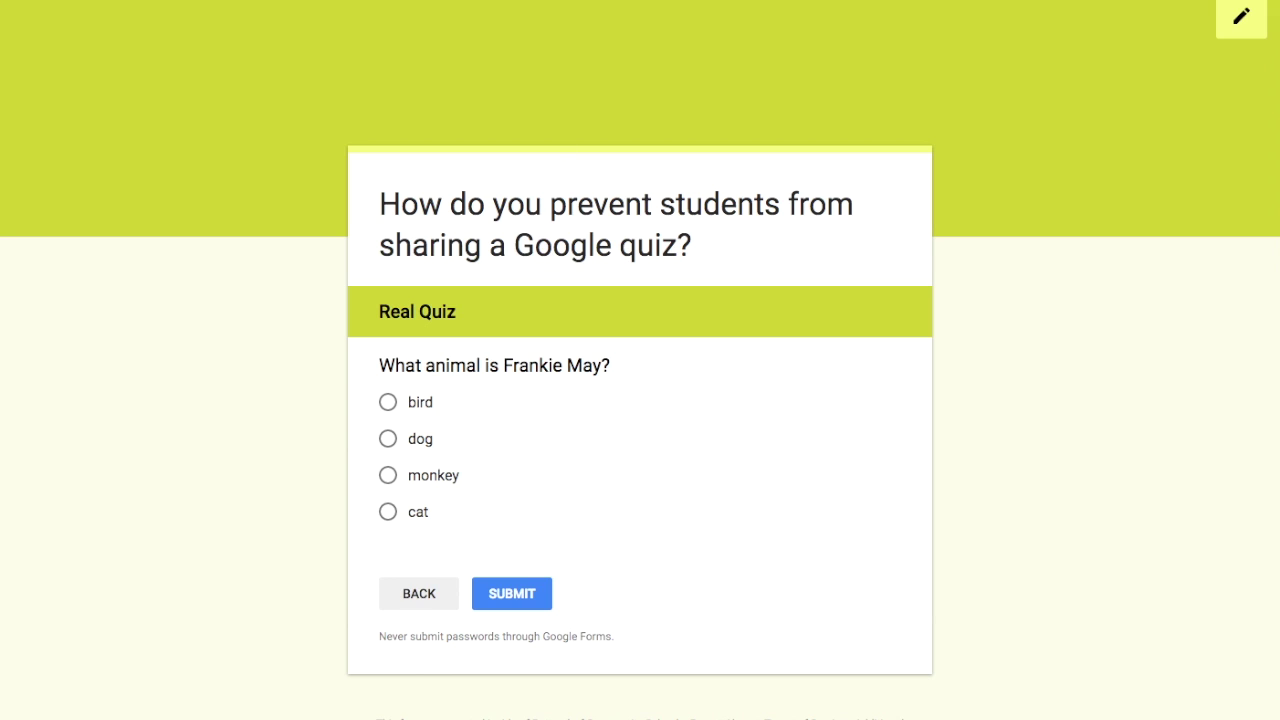
key(super+w)
click(862, 200)
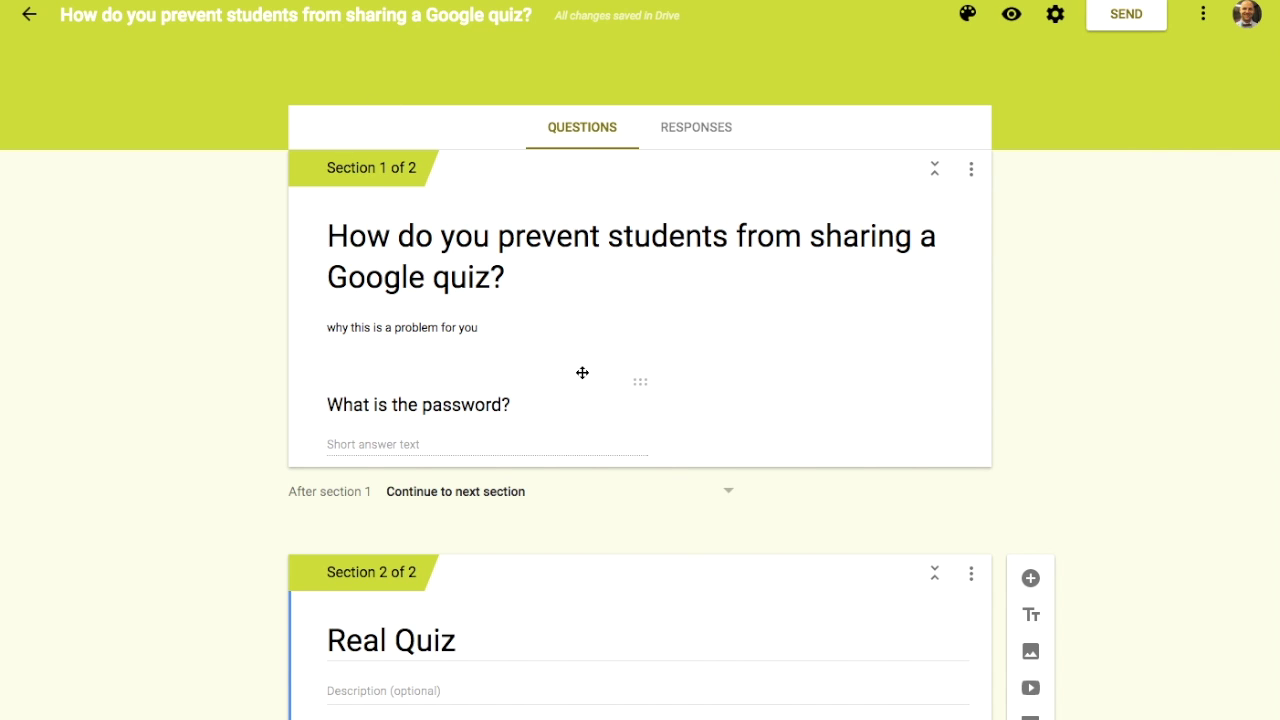
scroll(578, 376, down, 2)
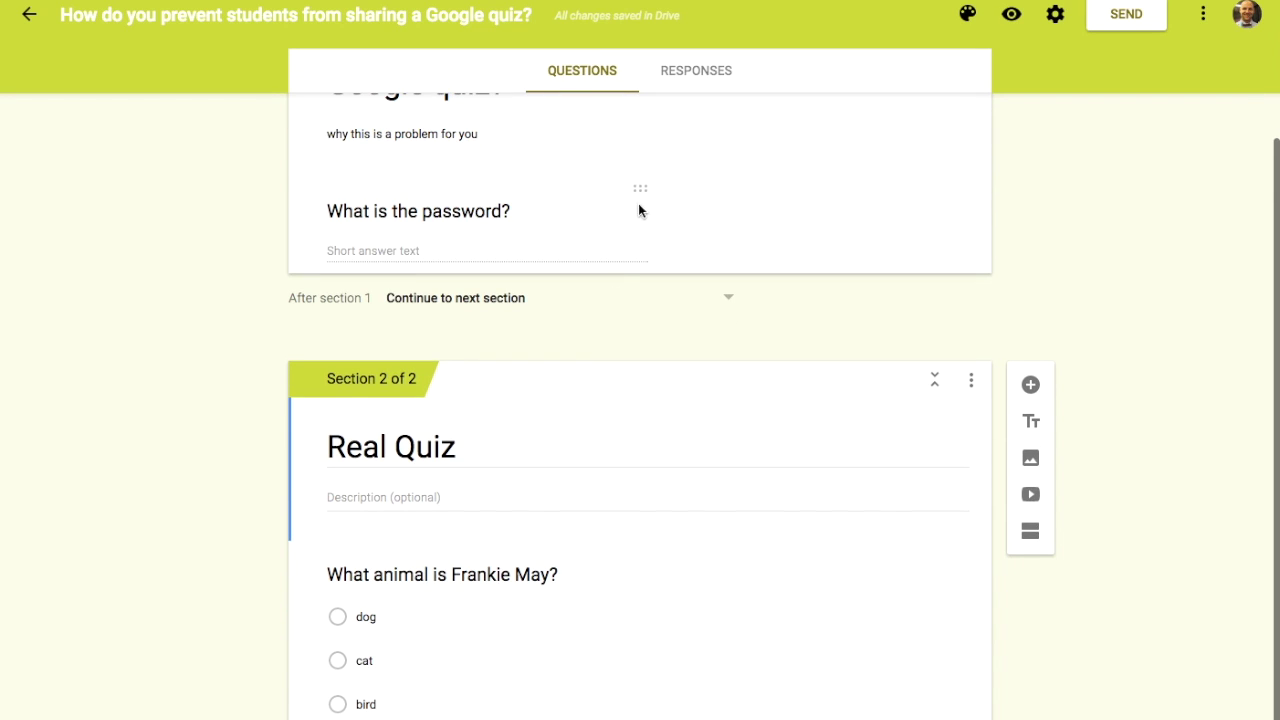
click(673, 238)
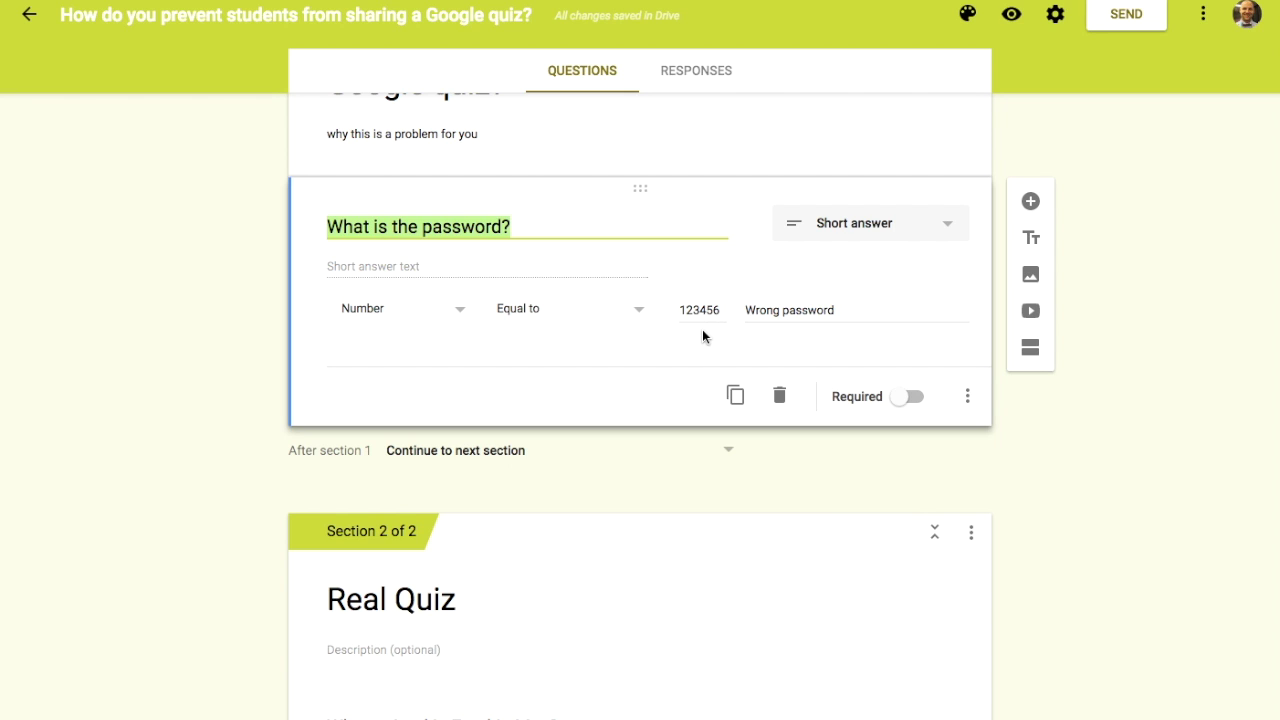
scroll(702, 330, up, 3)
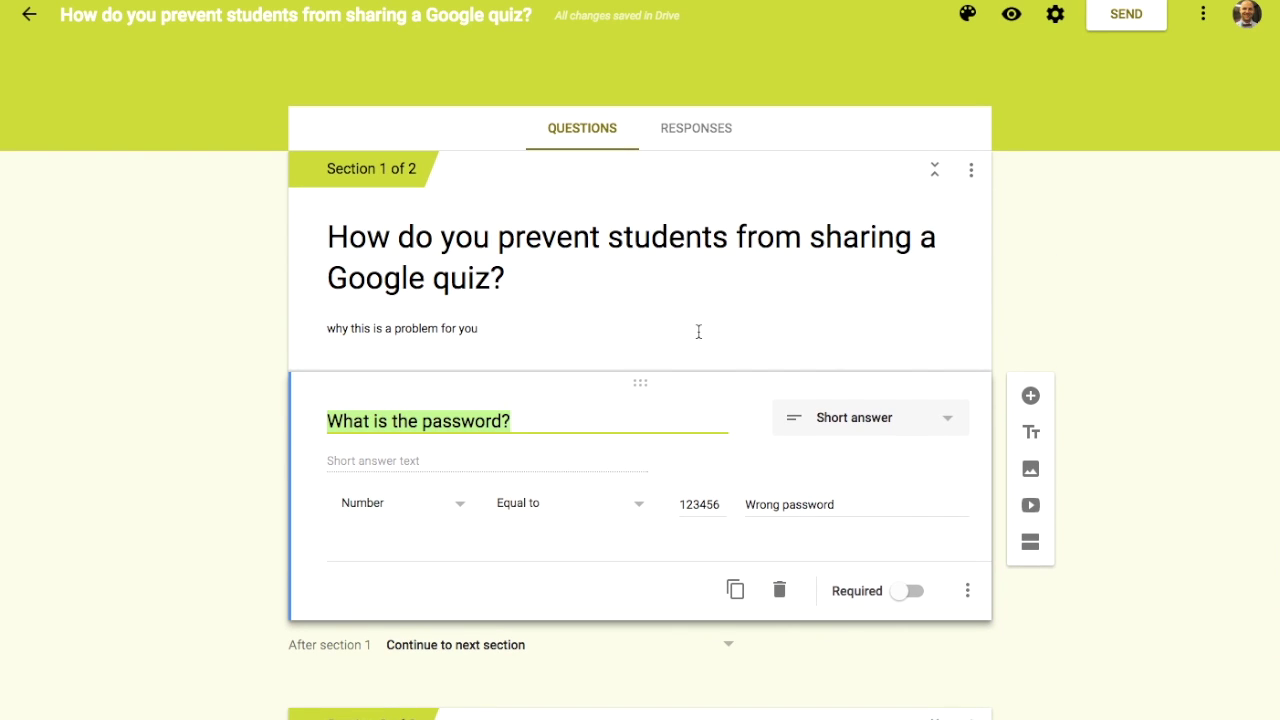
click(972, 172)
click(1218, 186)
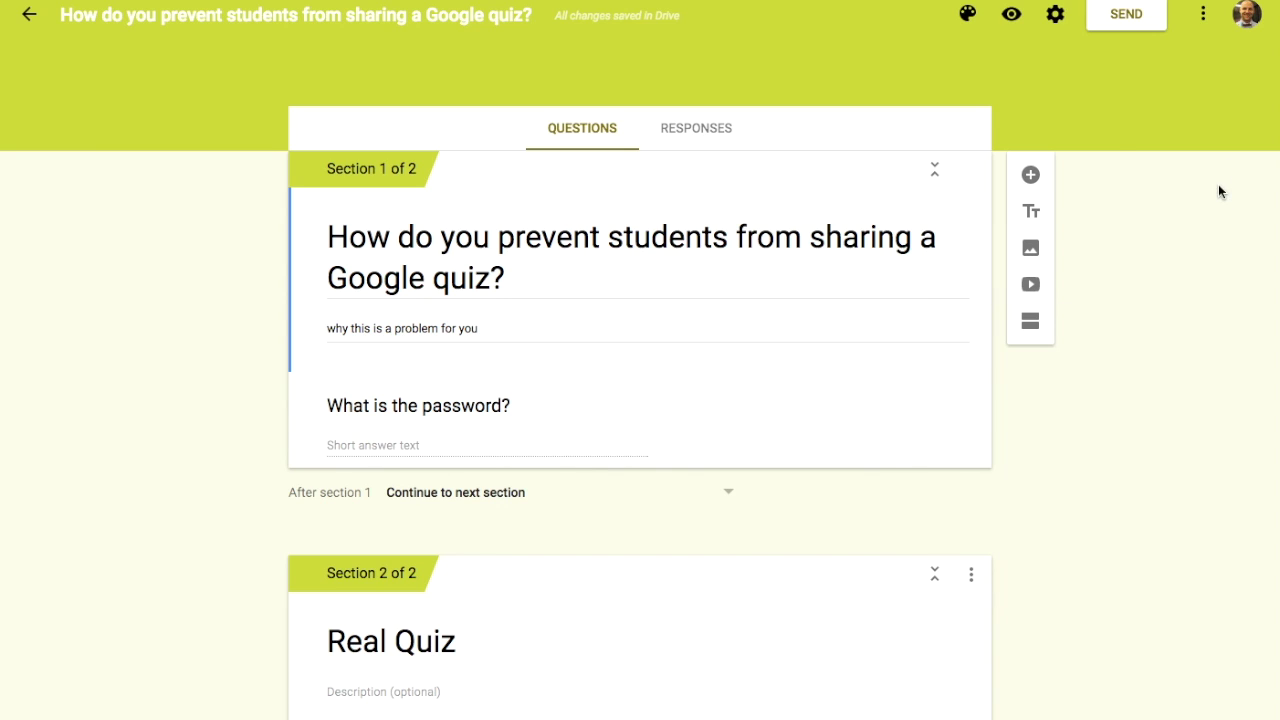
click(1204, 14)
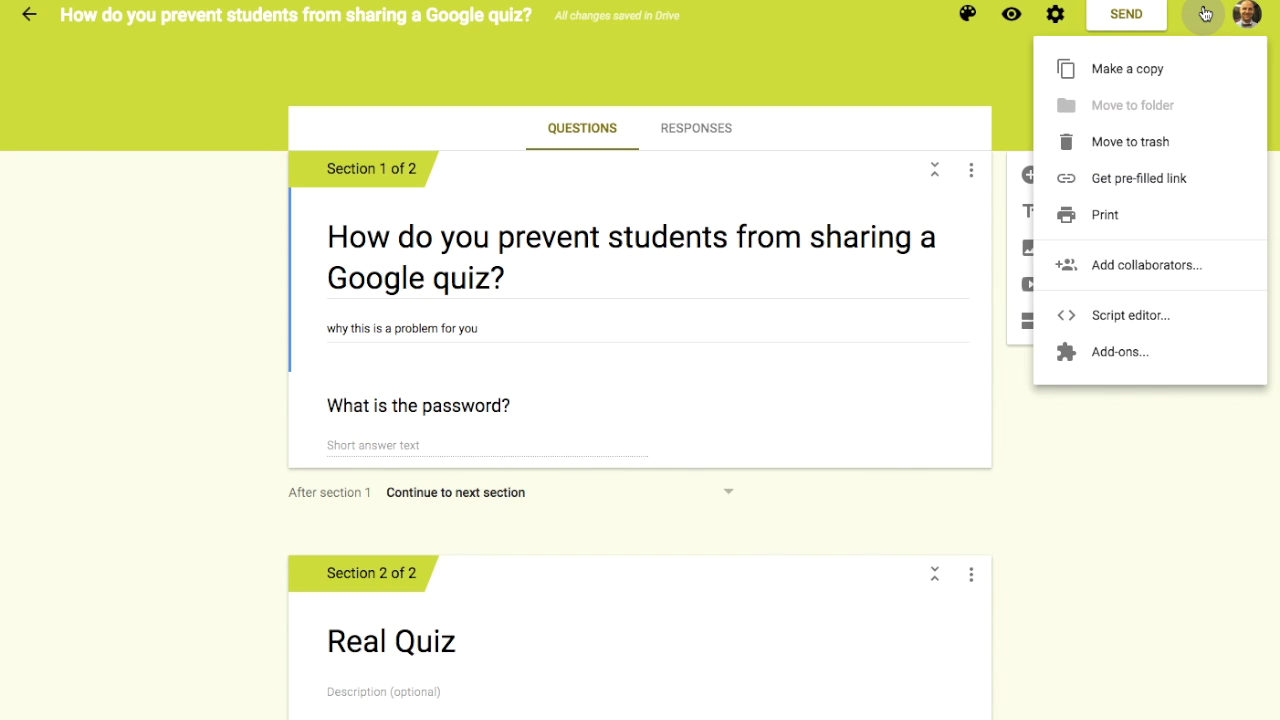
click(1146, 410)
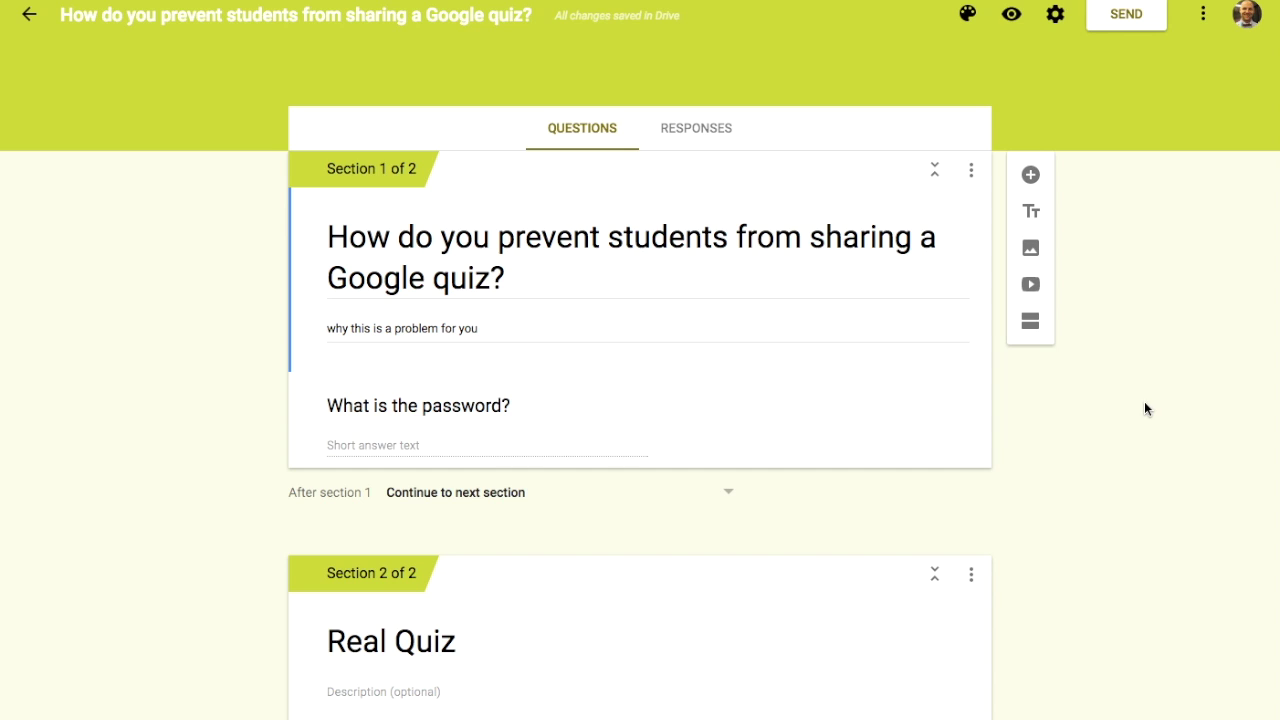
scroll(668, 308, down, 2)
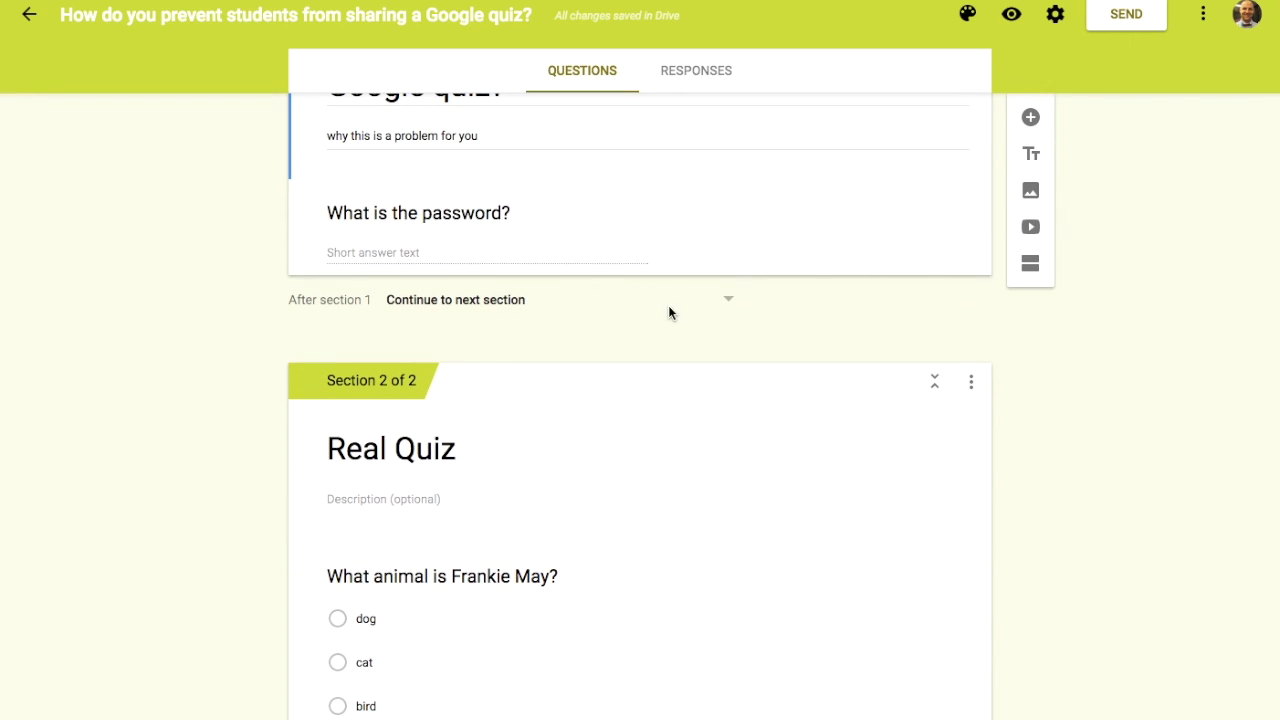
scroll(669, 310, up, 2)
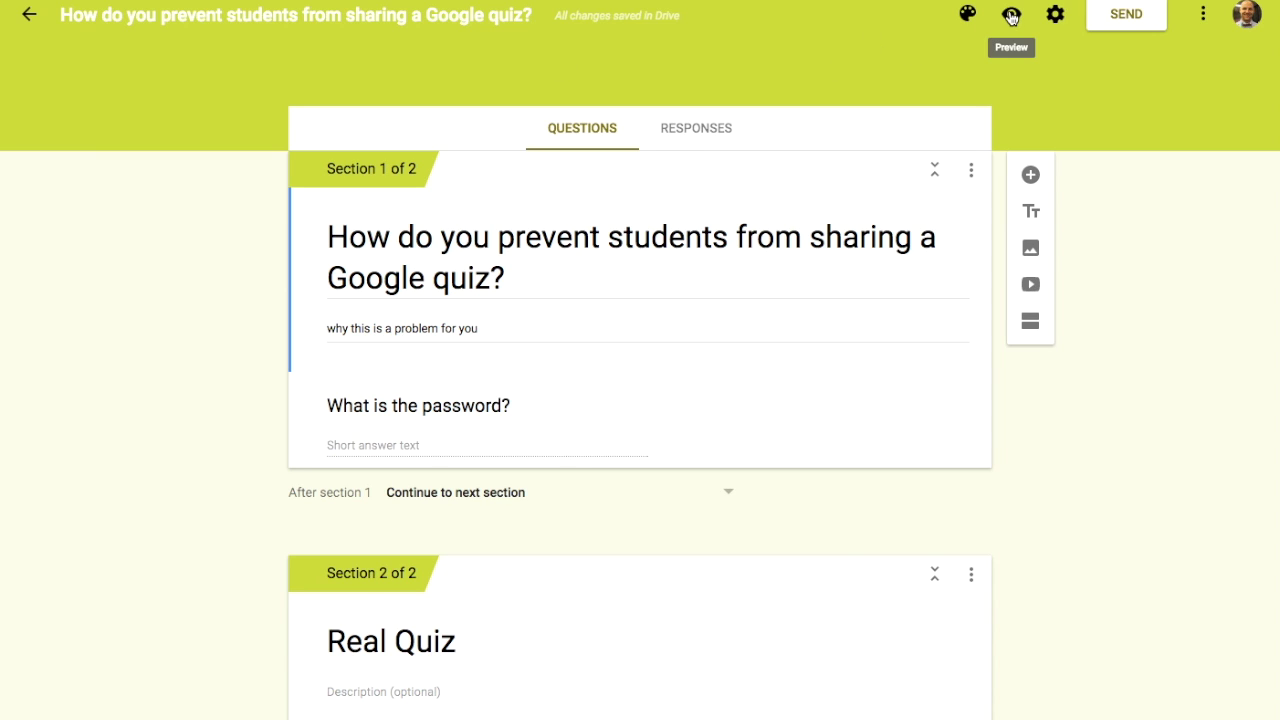
Step: Pick the pink swatch from the theme palette
click(967, 14)
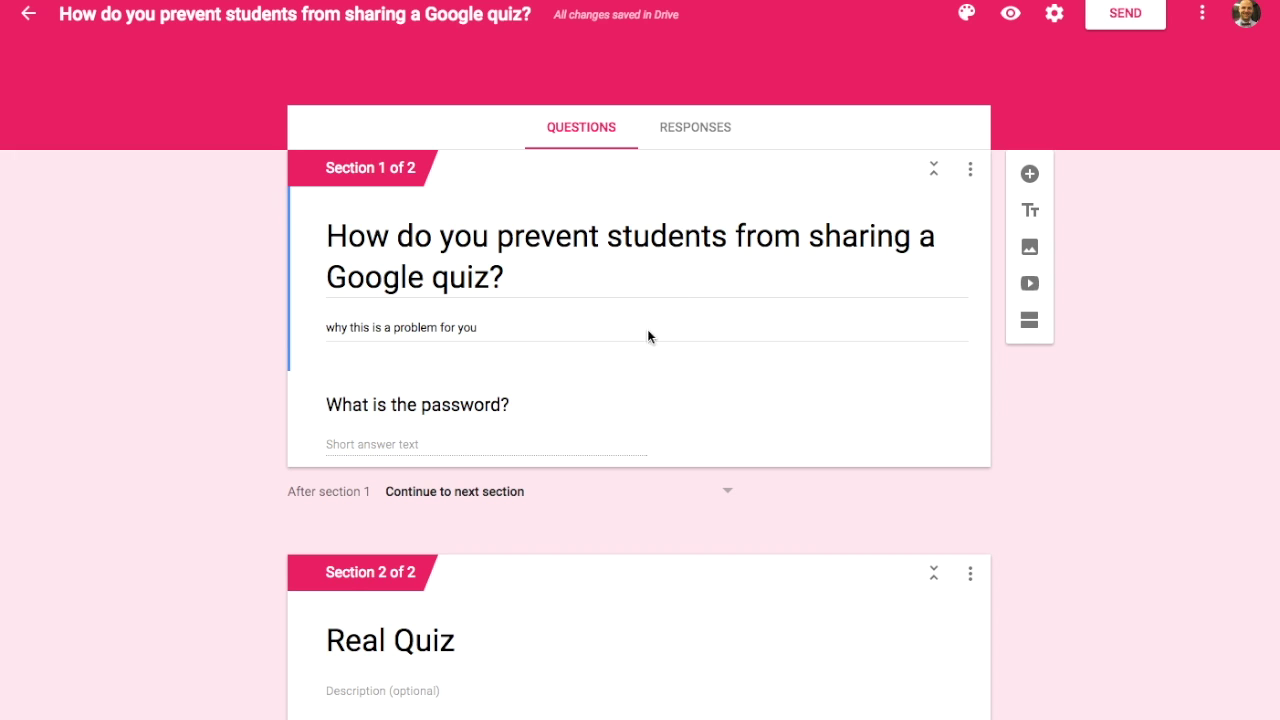
click(709, 133)
scroll(650, 500, down, 4)
scroll(647, 490, up, 4)
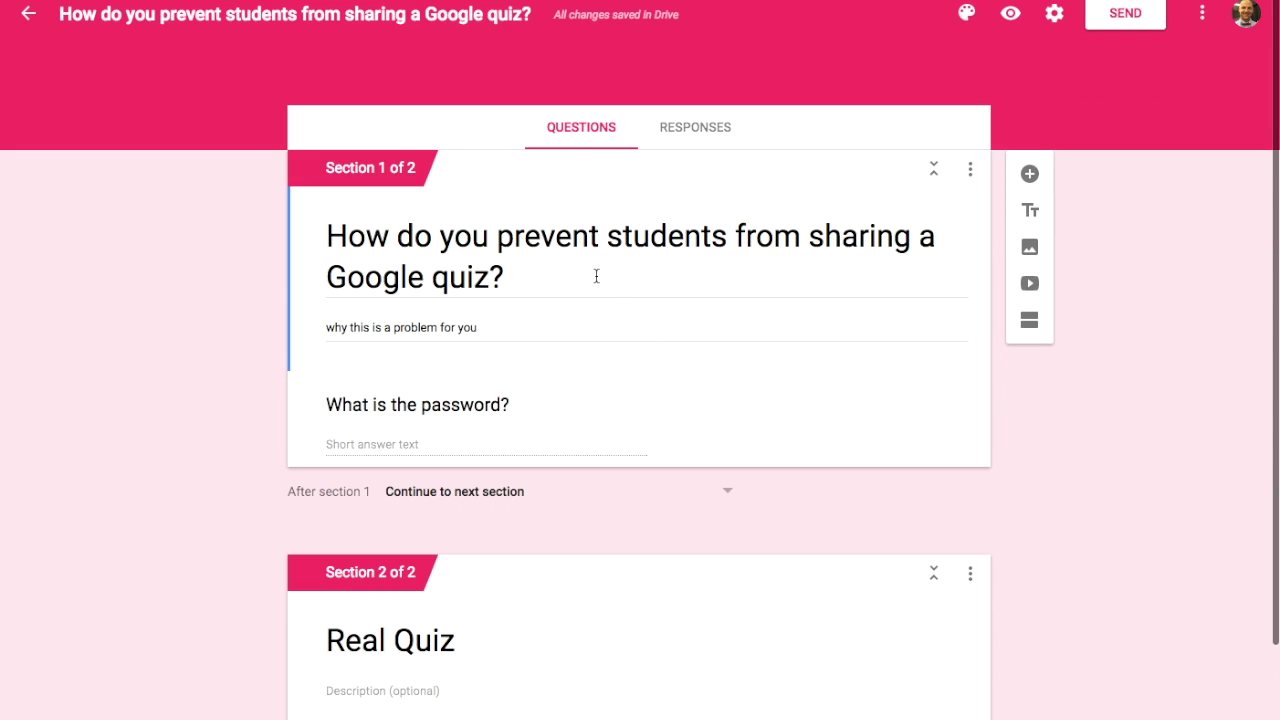
click(695, 132)
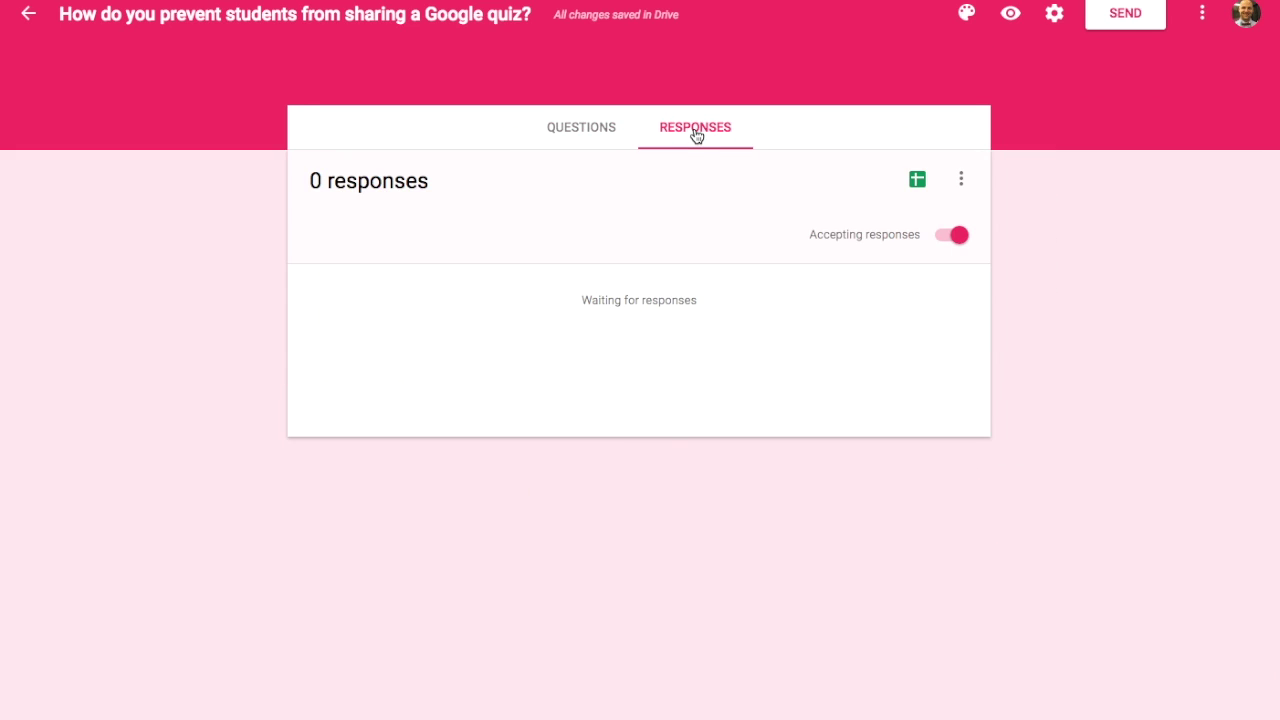
Step: Toggle Accepting responses off, on, then off again, and return to the questions
click(955, 236)
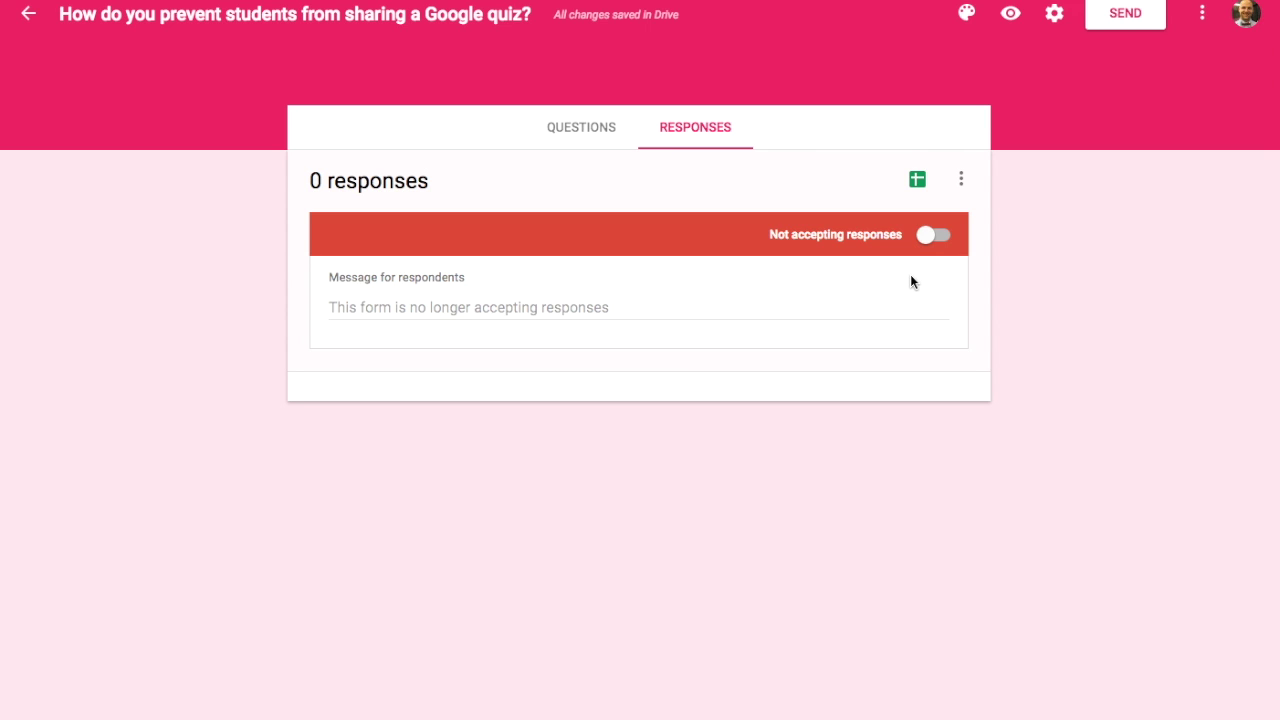
click(926, 236)
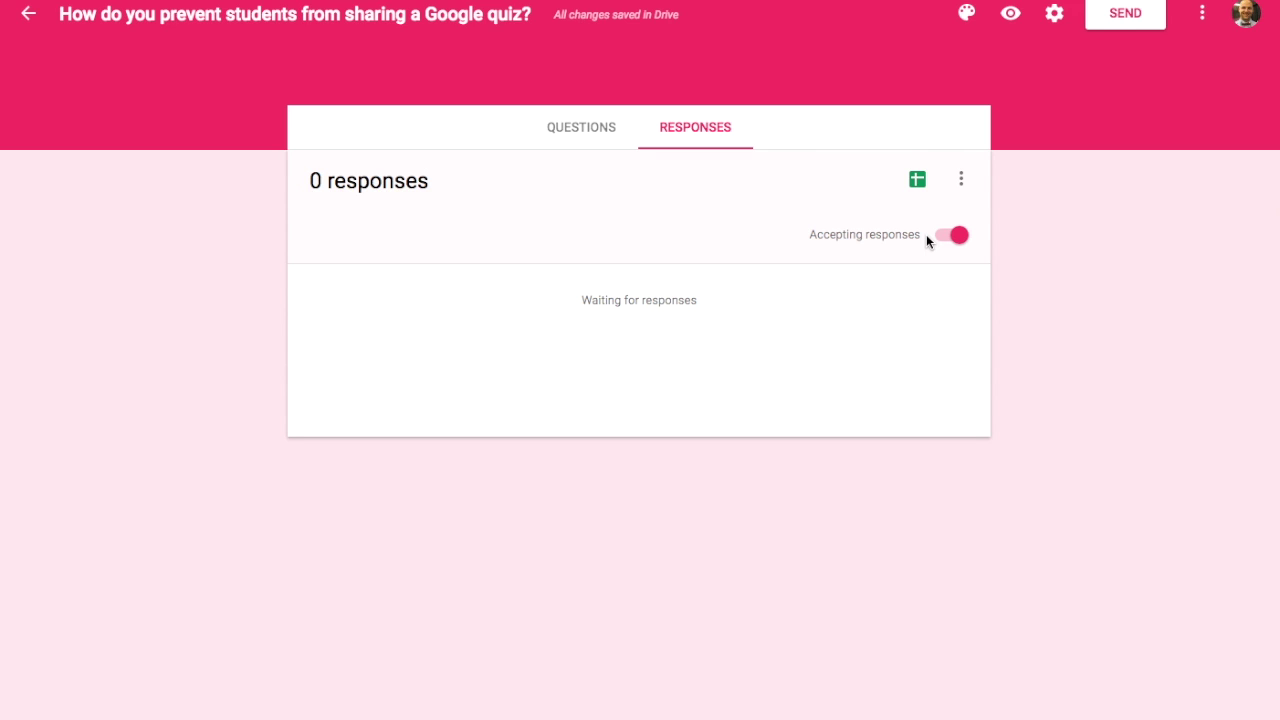
click(952, 238)
click(591, 126)
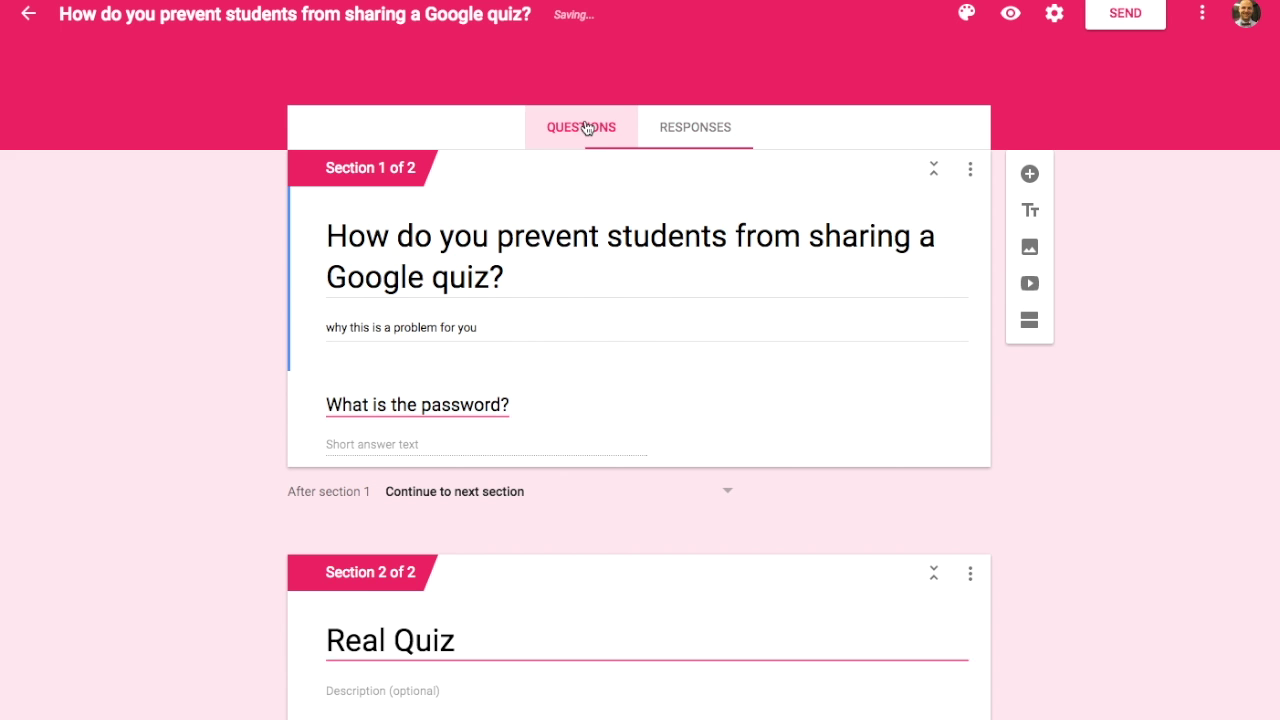
click(967, 12)
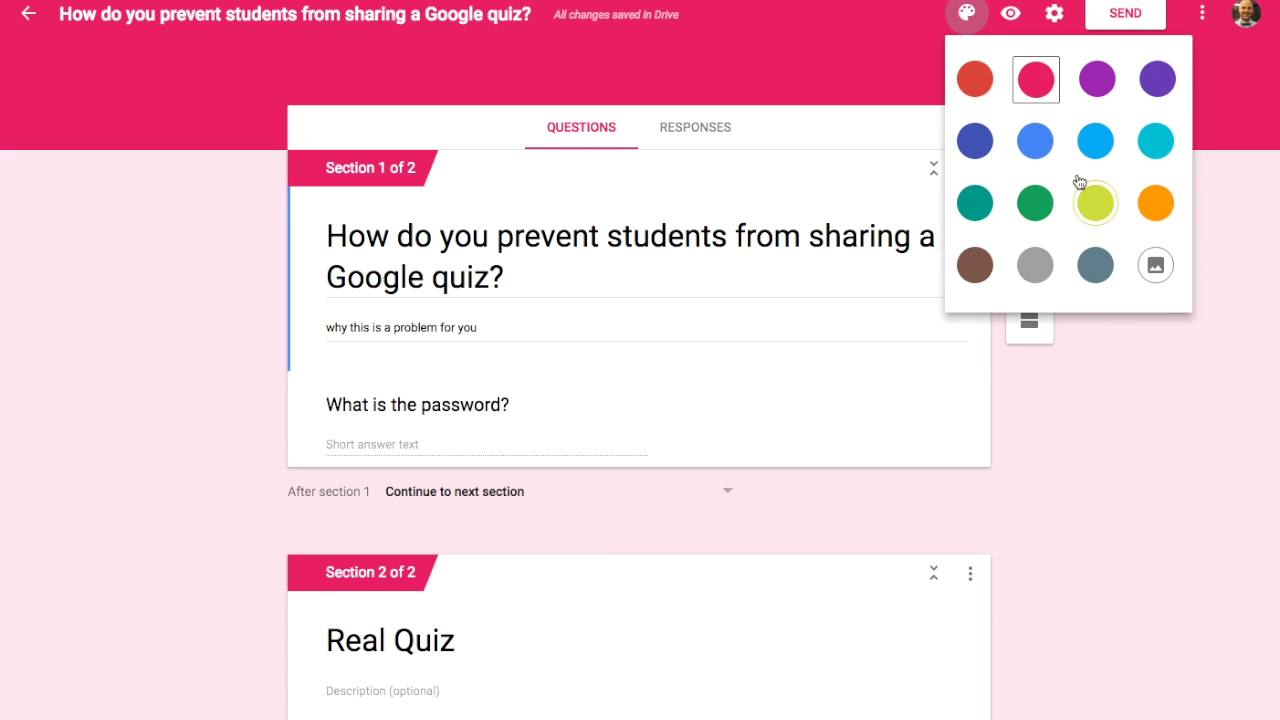
click(801, 63)
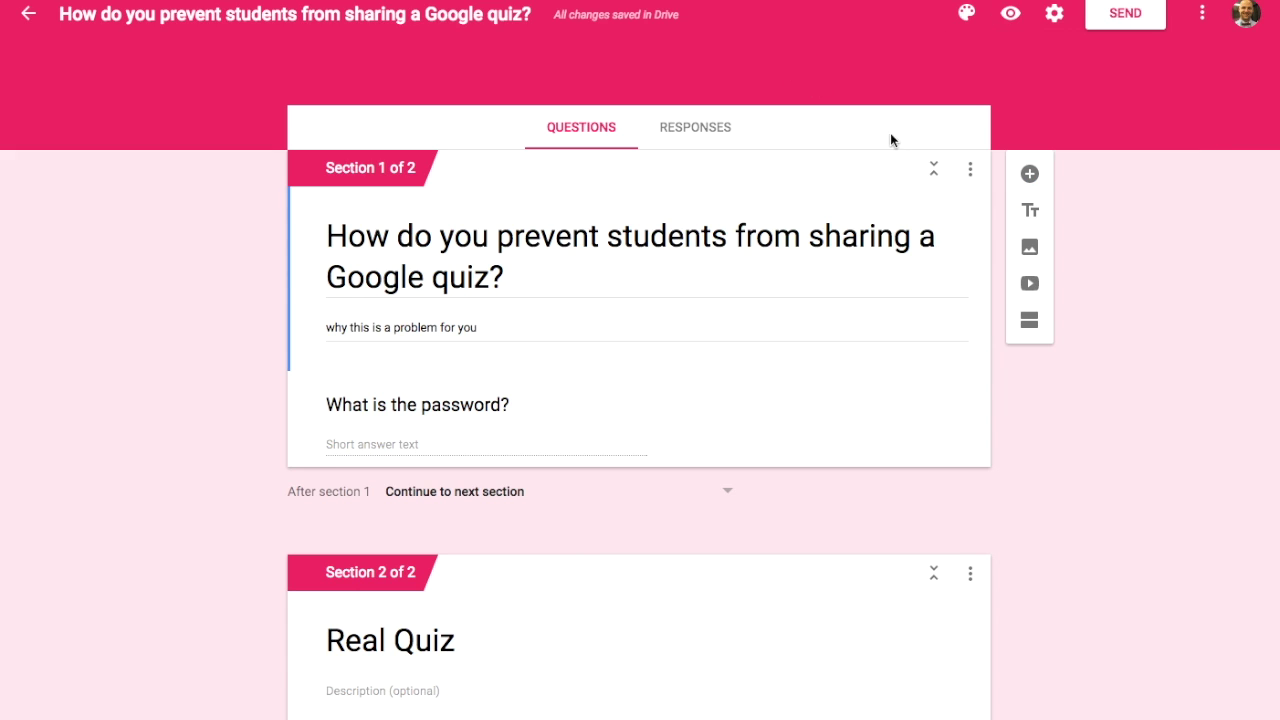
scroll(815, 460, down, 2)
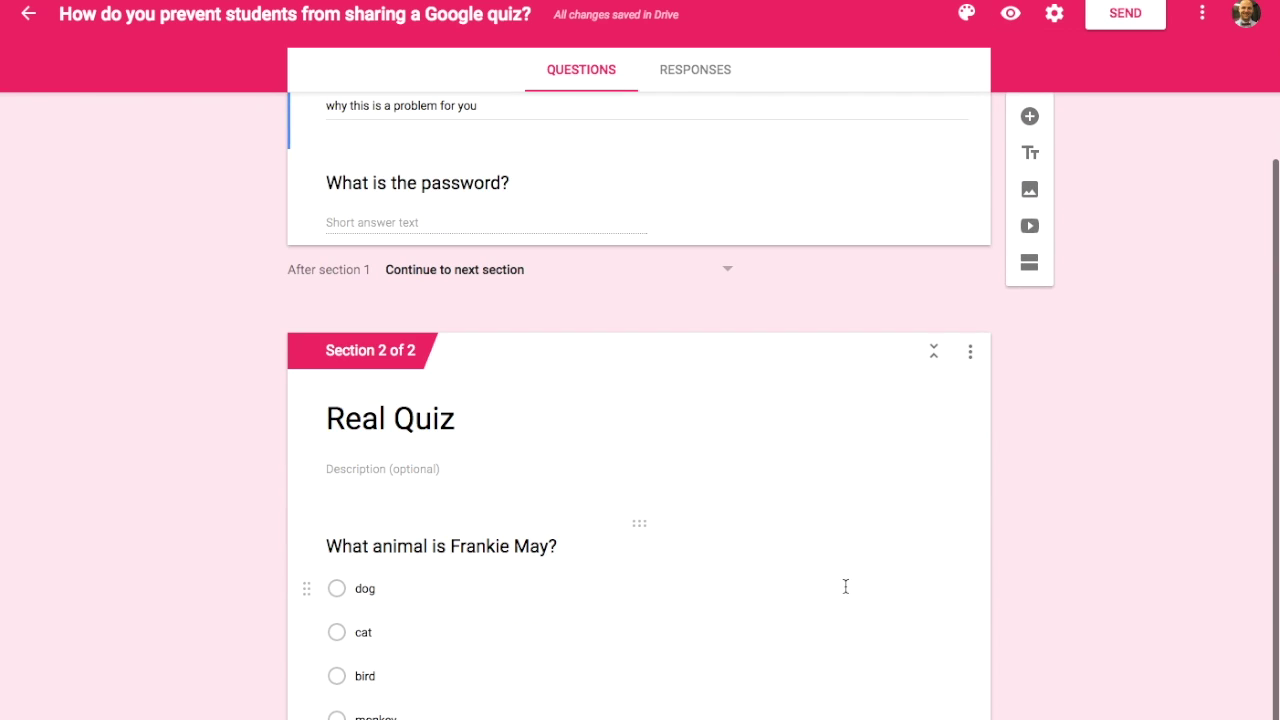
click(972, 356)
click(909, 609)
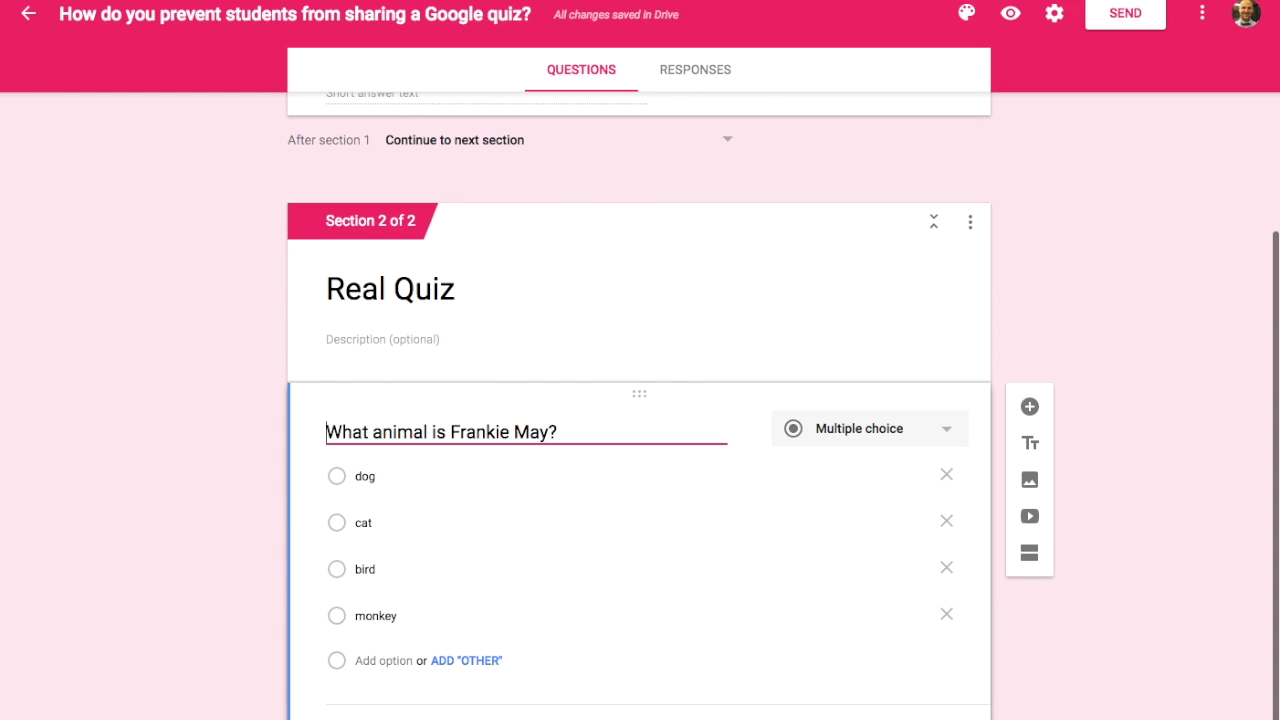
click(968, 716)
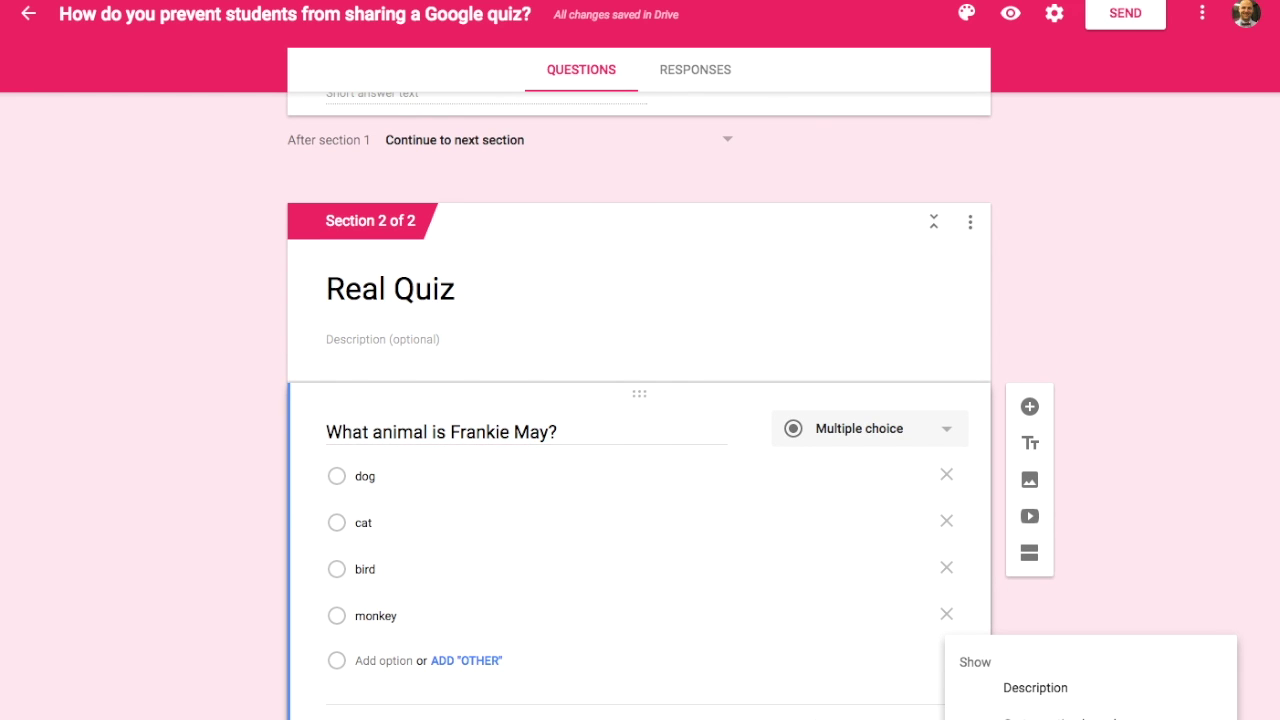
click(1132, 519)
scroll(1132, 519, up, 3)
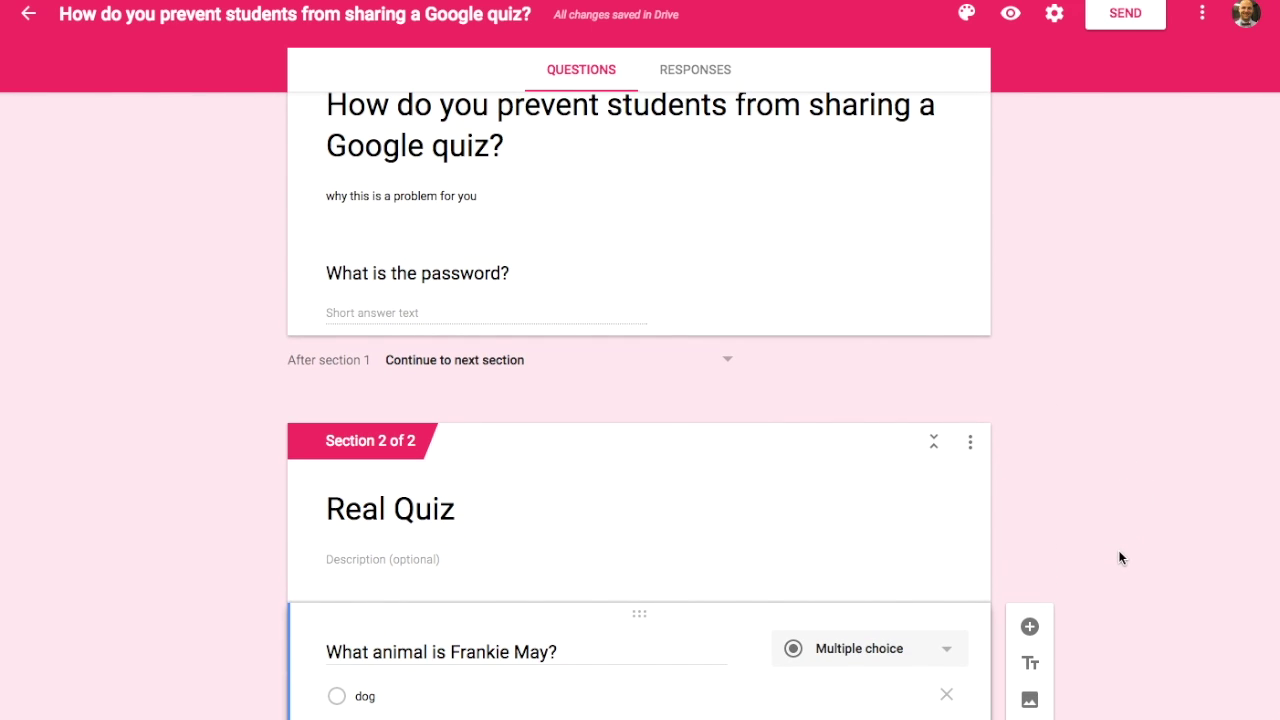
scroll(1120, 550, up, 2)
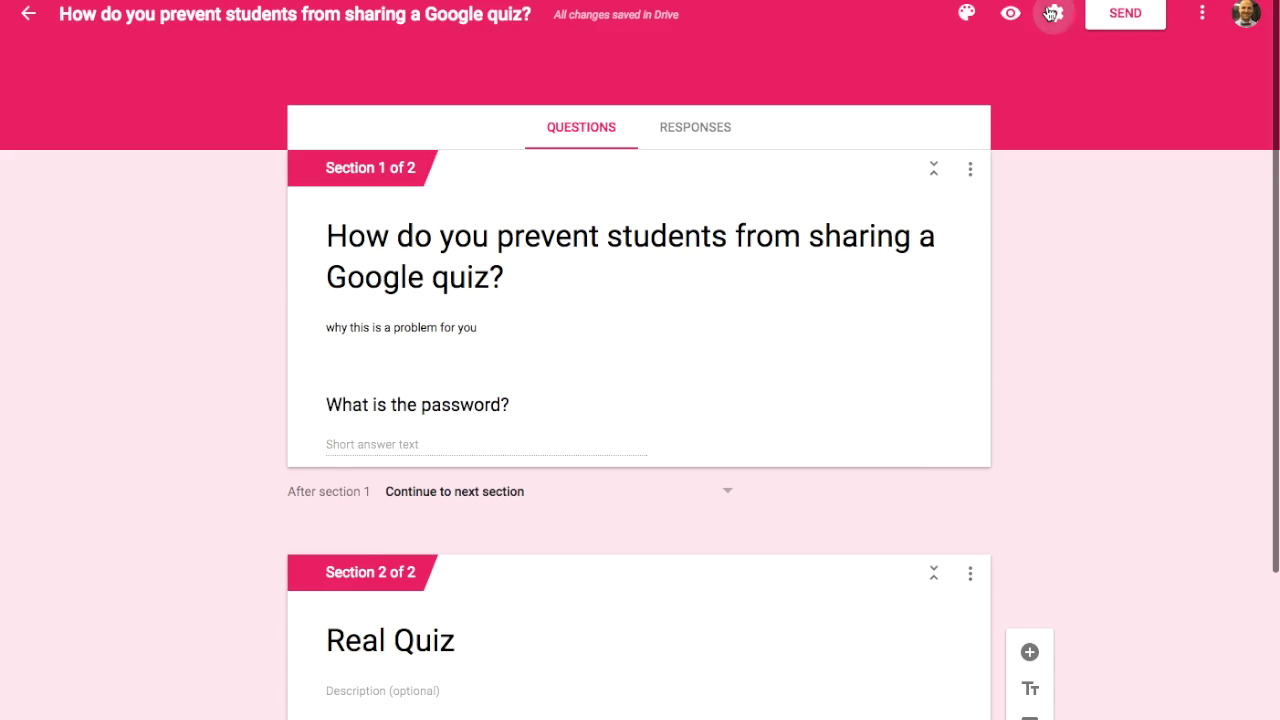
click(1053, 13)
Step: Tick Shuffle question order in the Presentation settings, then cancel without saving the change
click(575, 112)
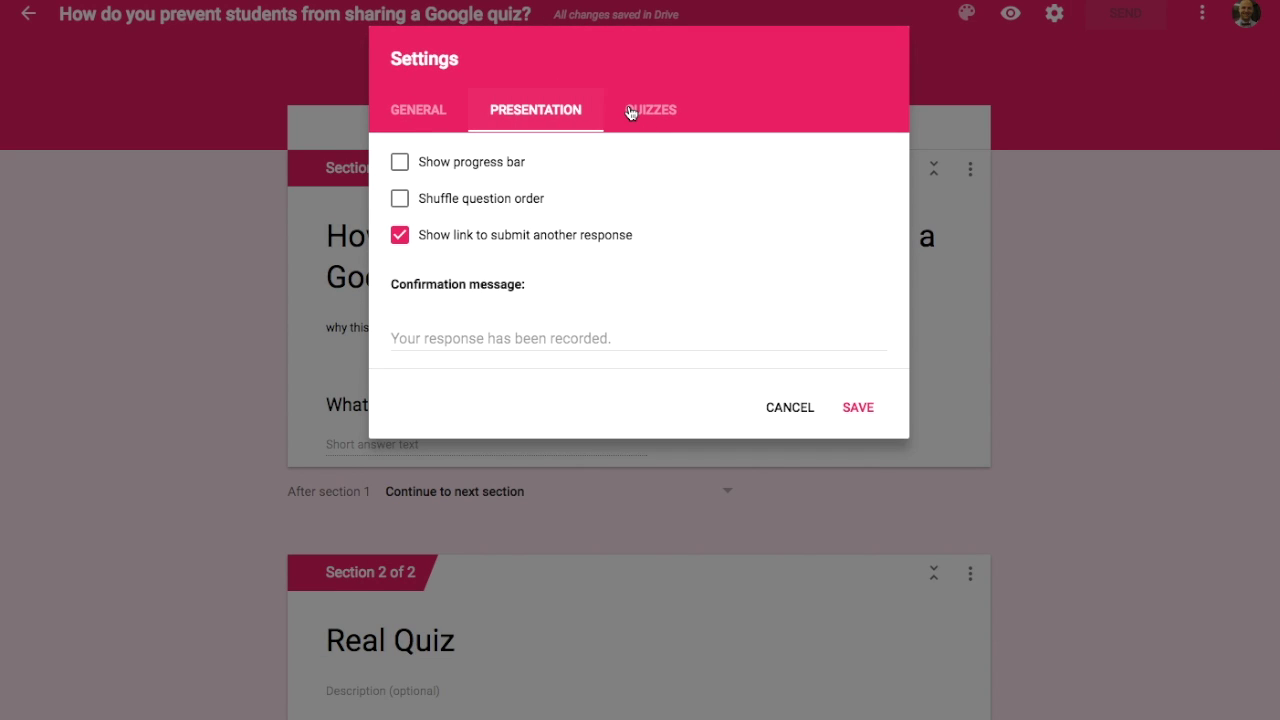
click(460, 204)
click(770, 408)
scroll(690, 455, down, 2)
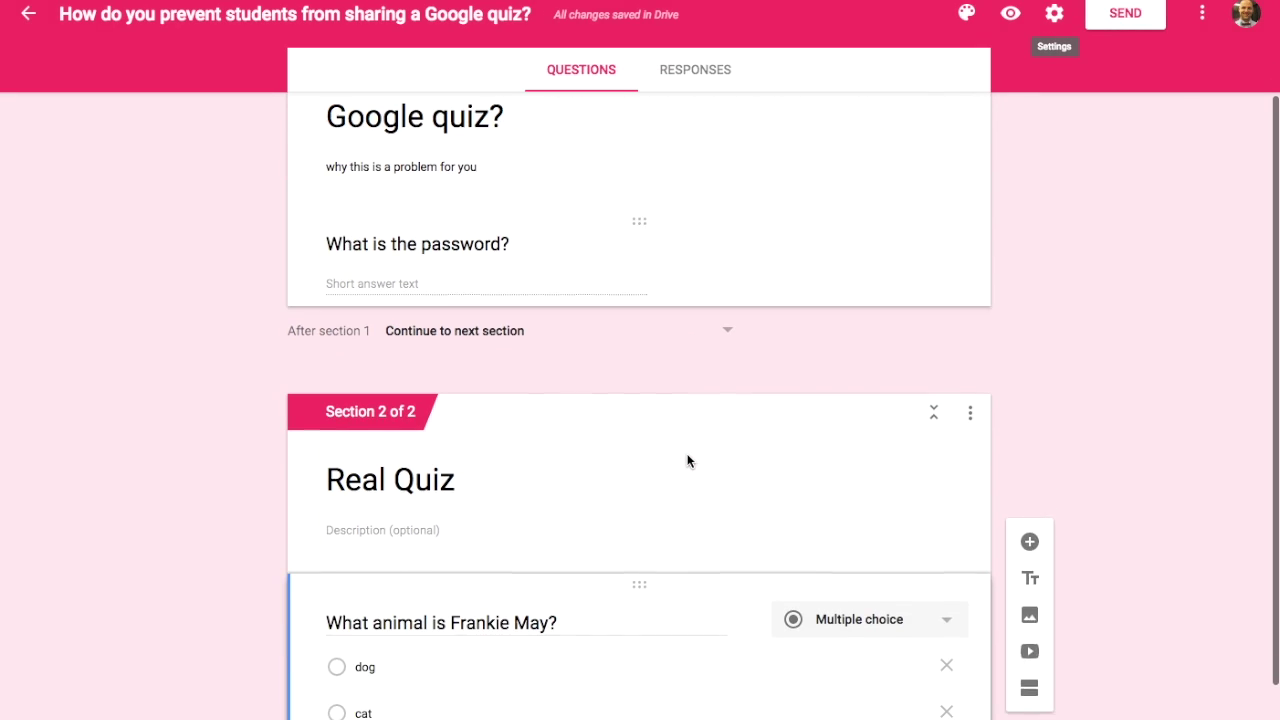
scroll(686, 460, up, 2)
Step: Inspect the first section's options and the password question's extra options, then view the Responses tab
triple_click(477, 346)
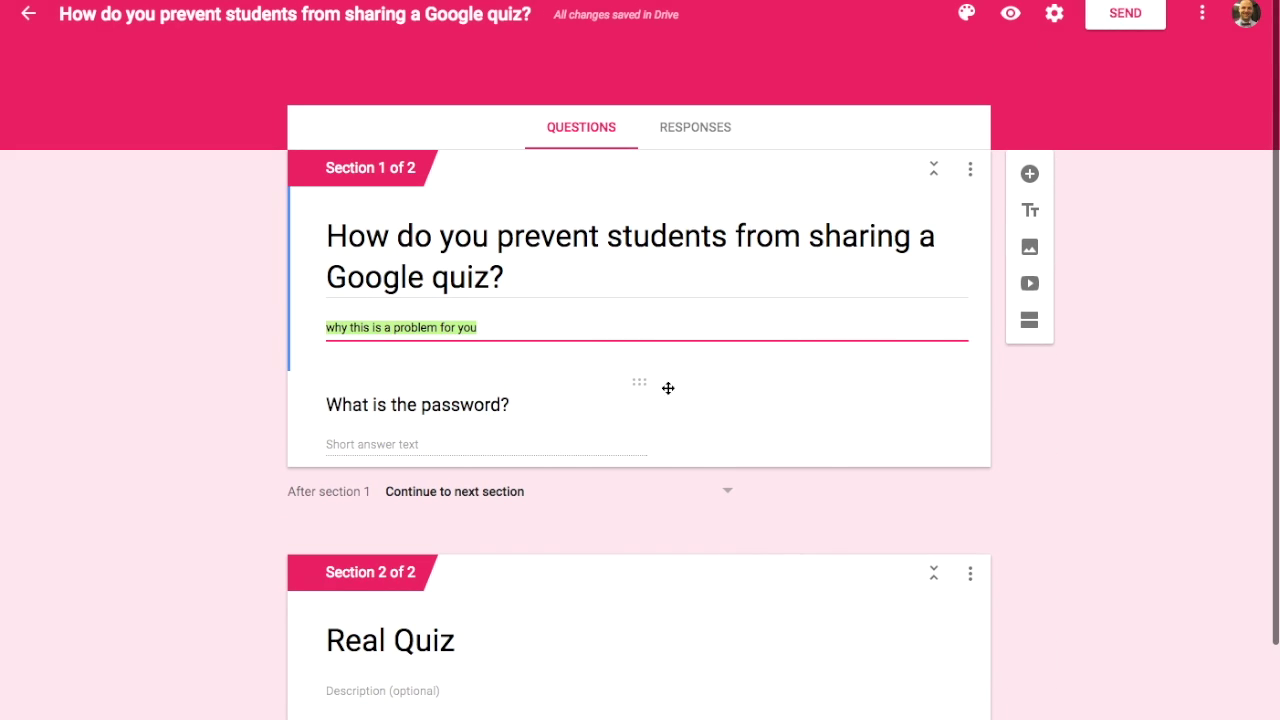
click(971, 172)
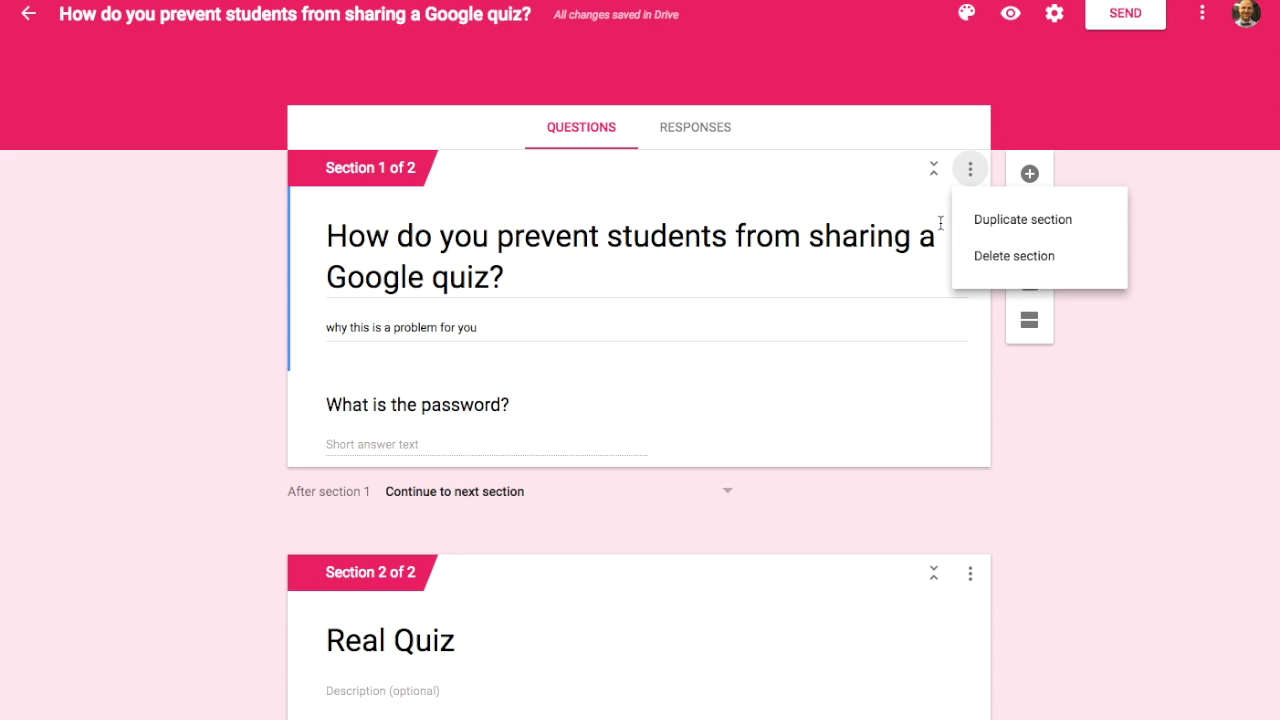
click(875, 378)
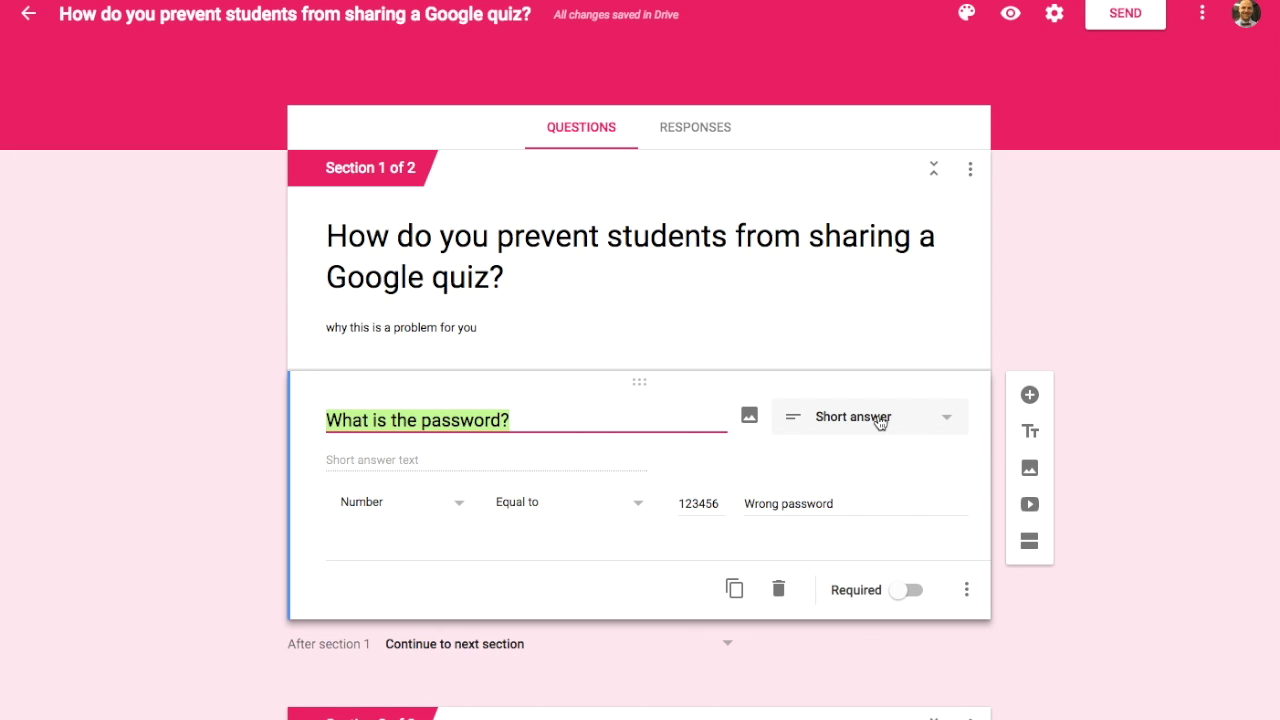
click(966, 590)
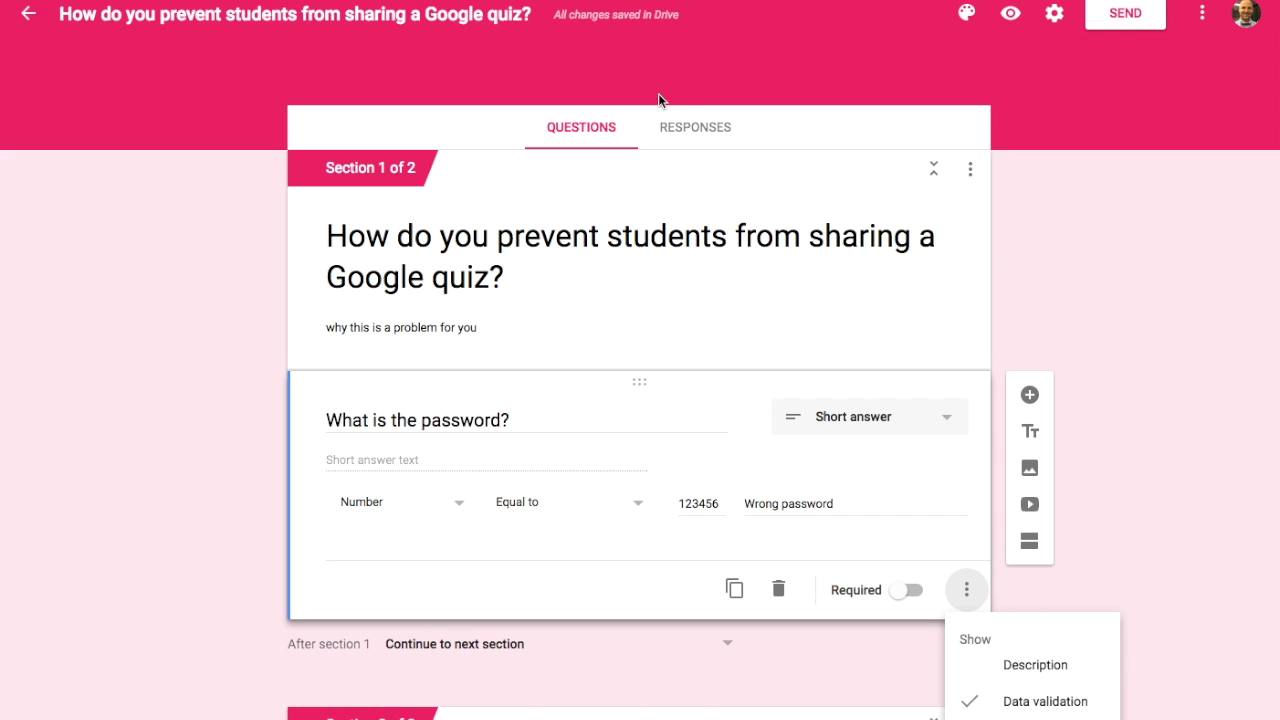
click(680, 127)
click(681, 132)
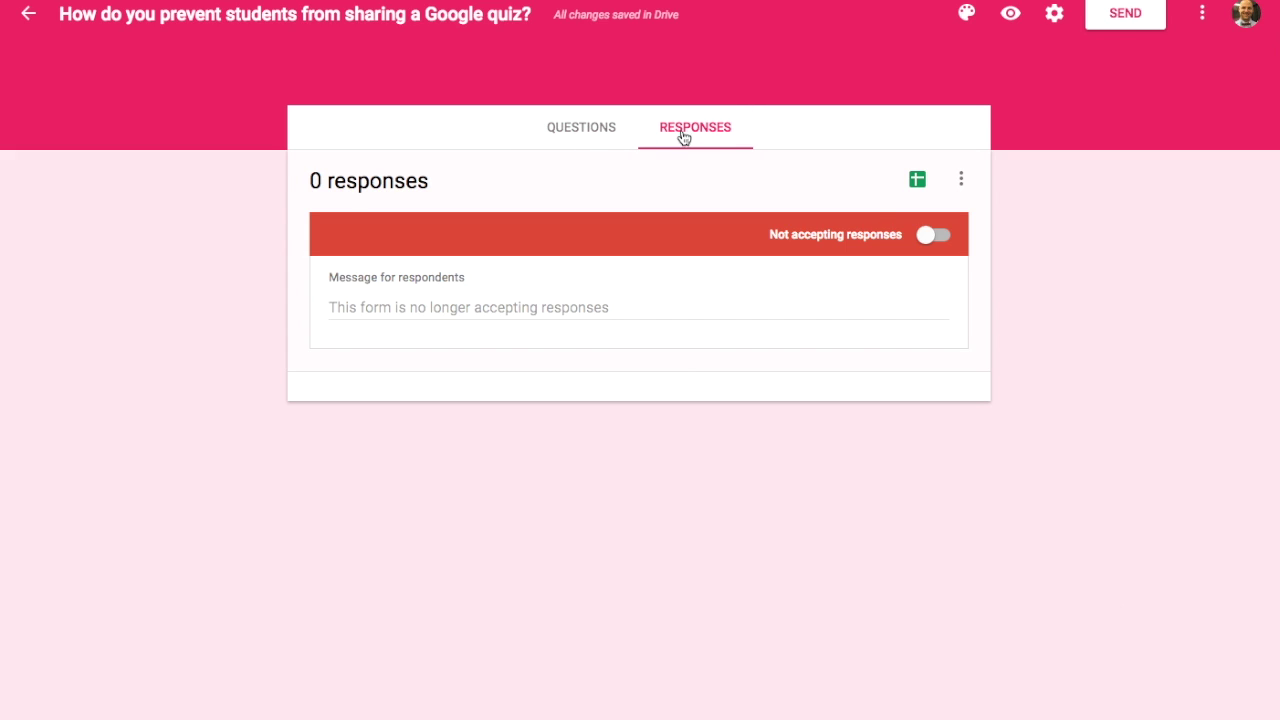
Step: Turn the Accepting responses toggle back on for the quiz
click(930, 237)
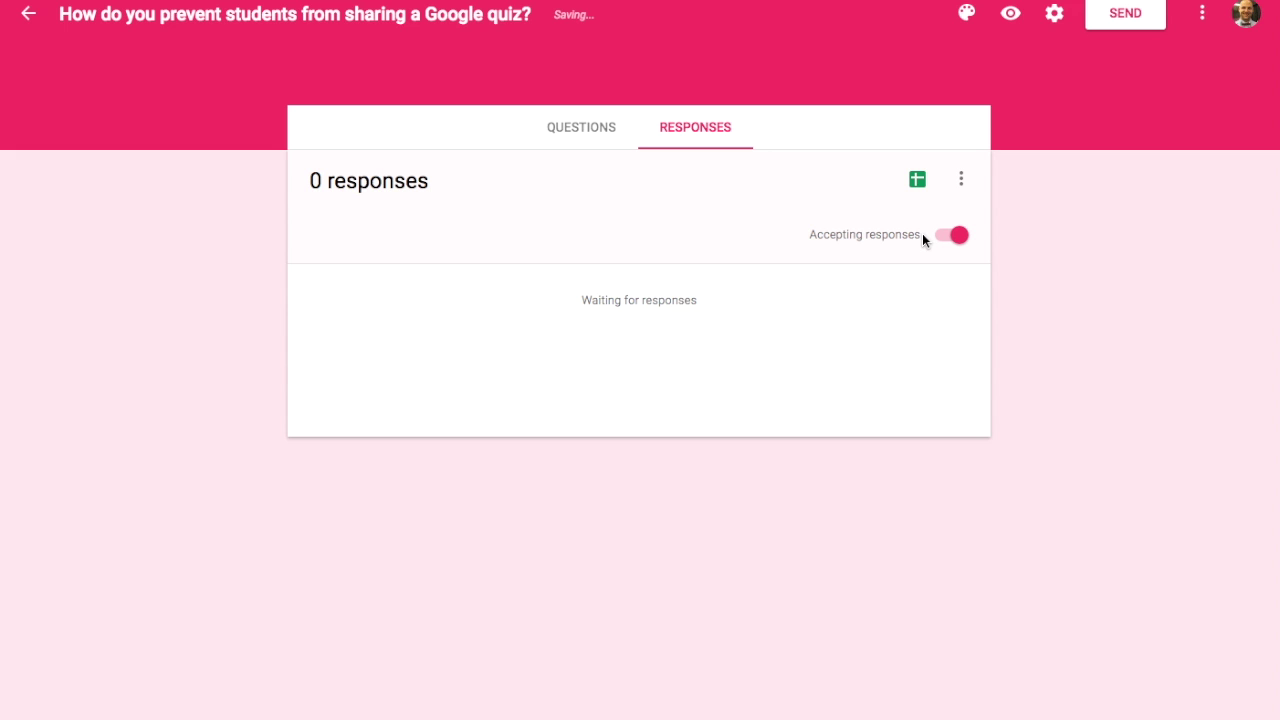